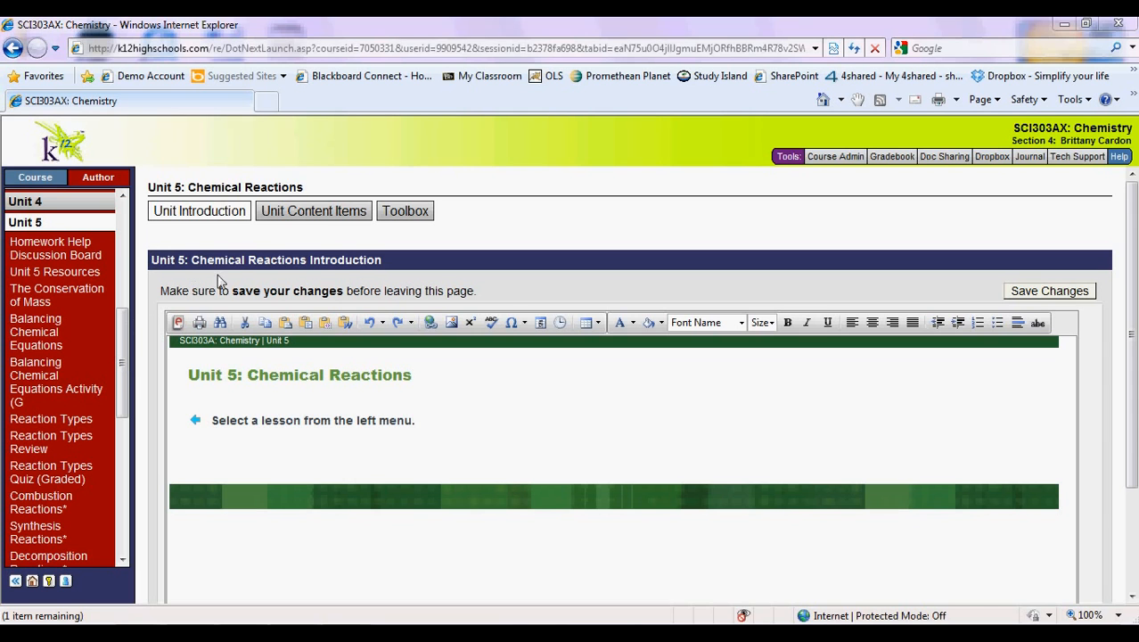
Add a Text/Multimedia content item named "Reaction Types" to Unit 5: Chemical Reactions.
drag(124, 333, 122, 315)
scroll(42, 328, up, 1)
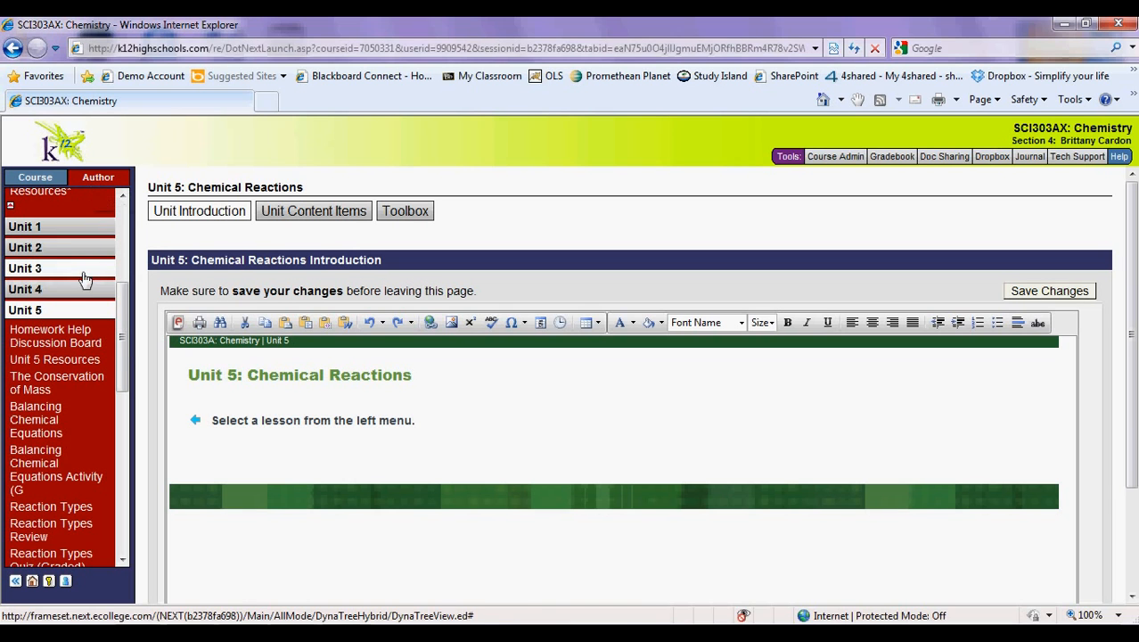
click(311, 211)
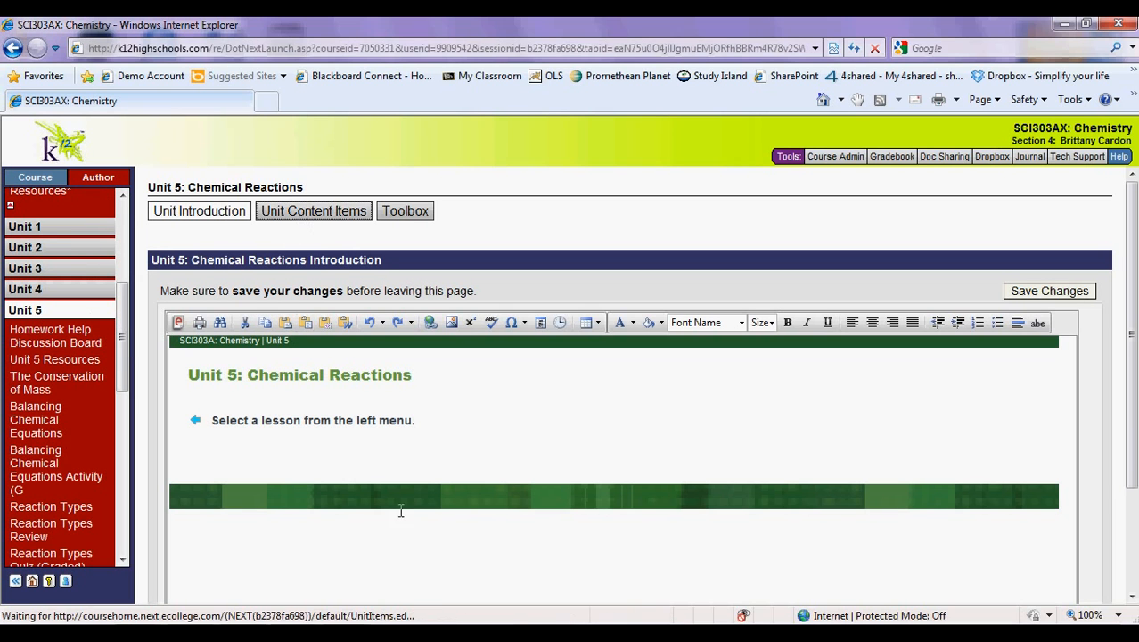
click(200, 299)
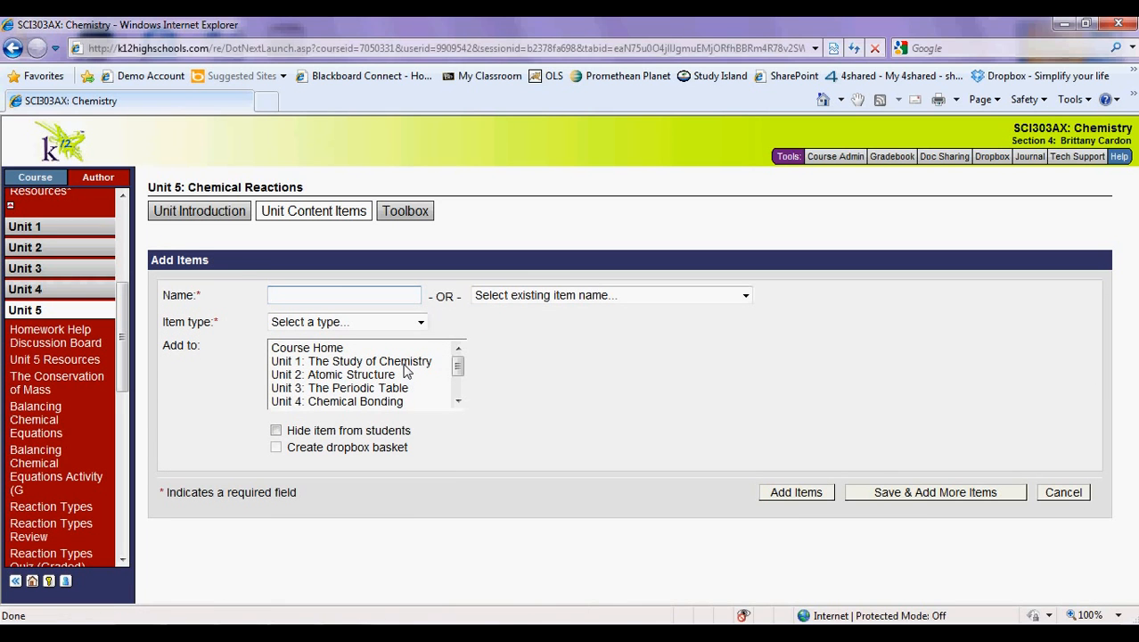
text(Reaction Types)
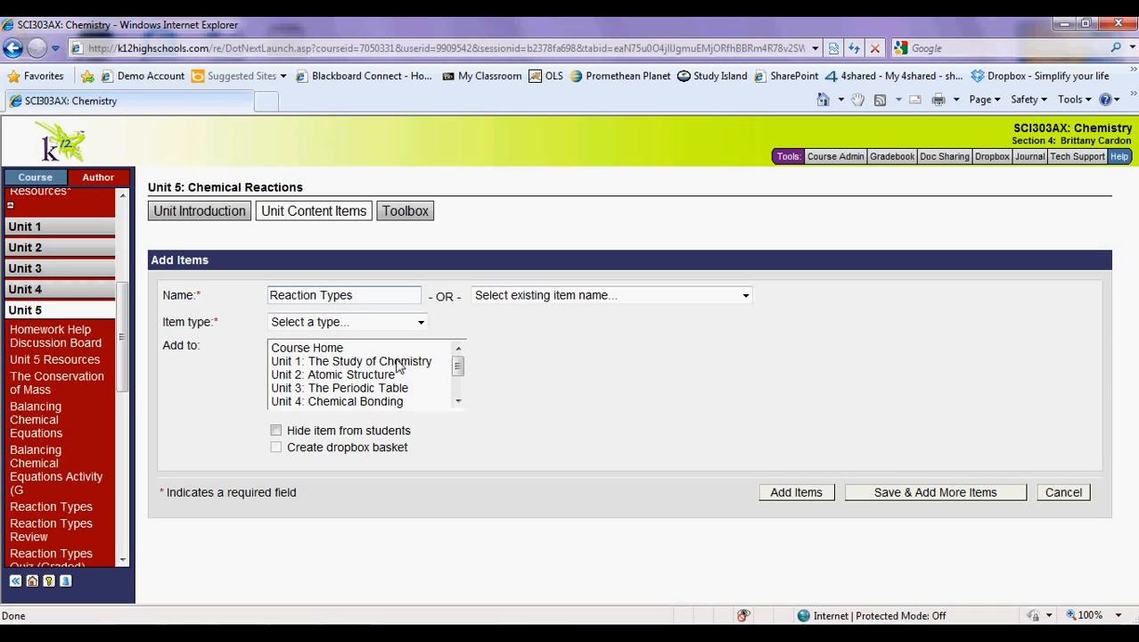
click(420, 322)
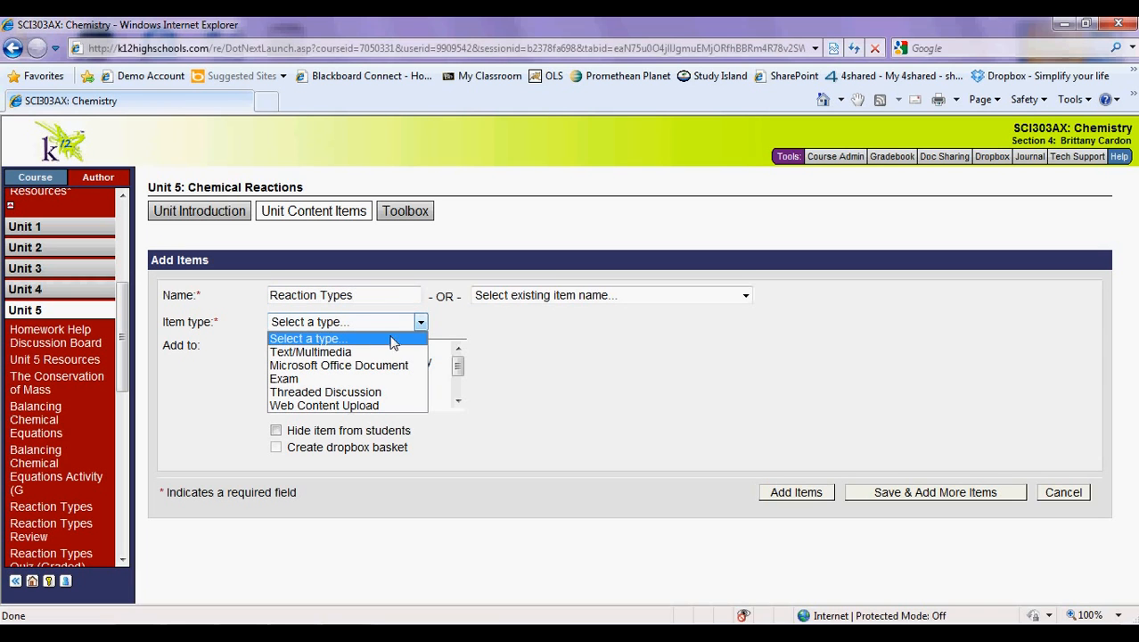
click(347, 352)
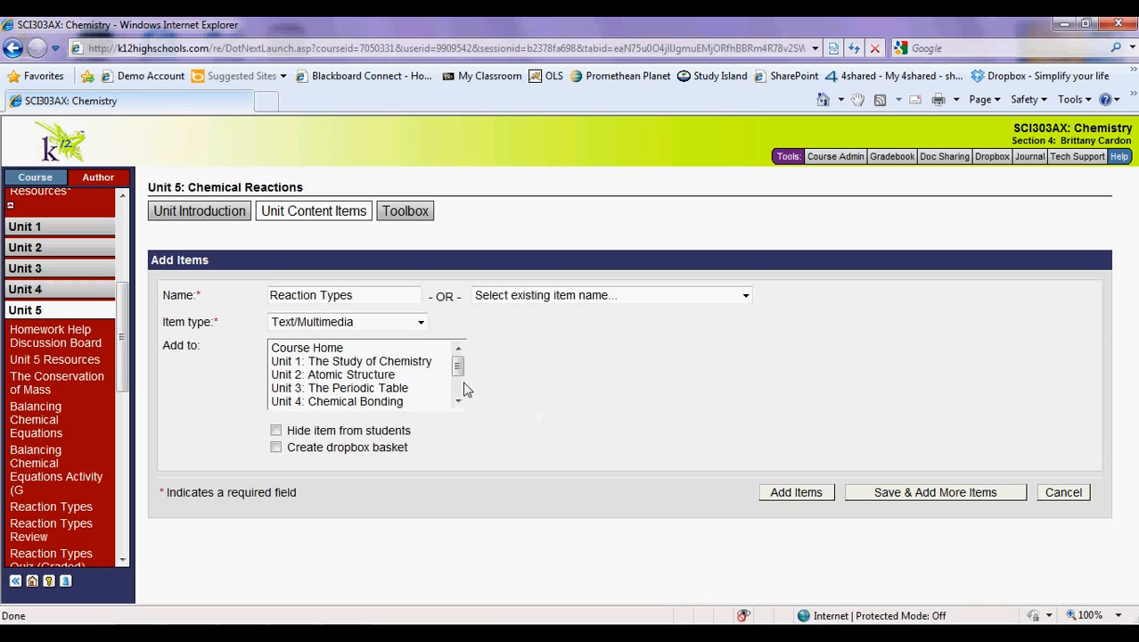
click(765, 493)
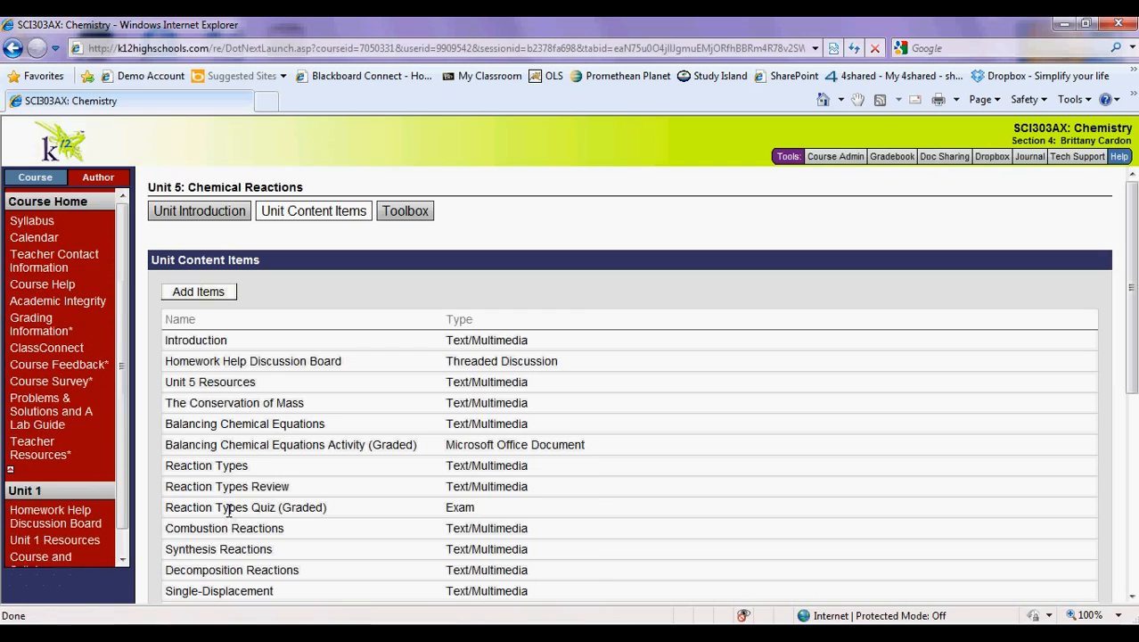
Open the newly added Reaction Types item at the end of Unit 5 and switch its content editor to HTML mode.
drag(123, 331, 116, 496)
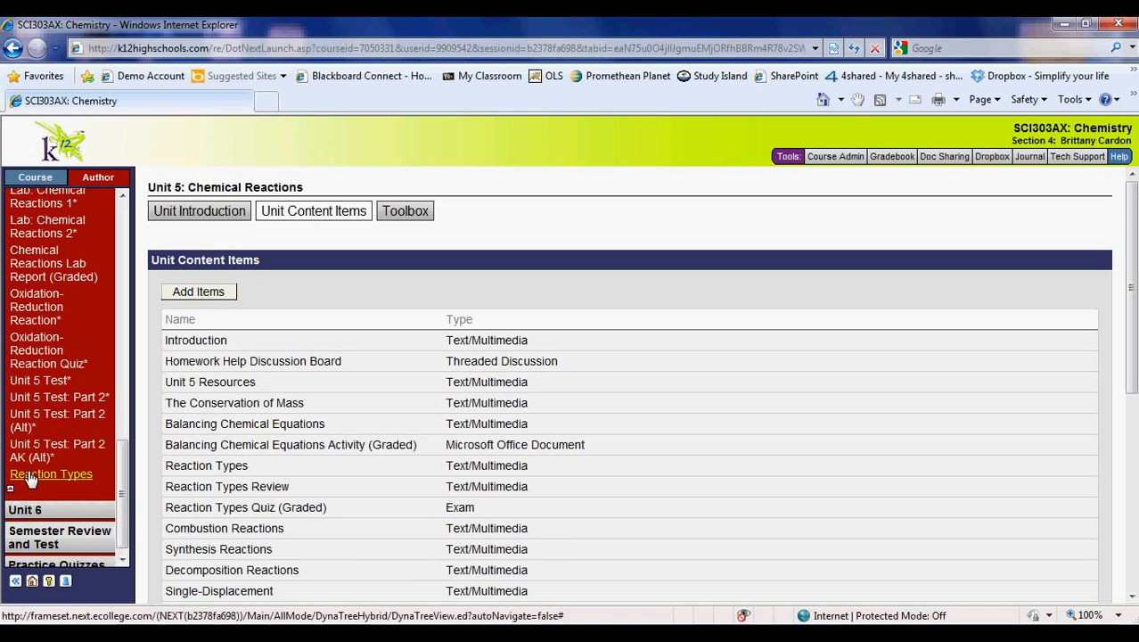
click(75, 476)
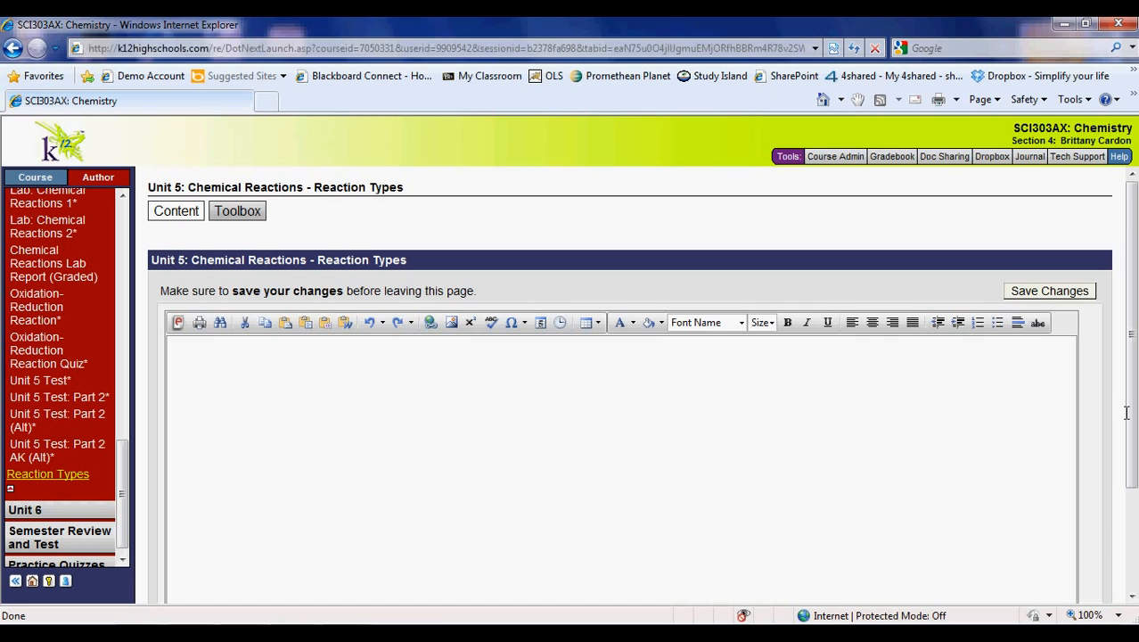
drag(1126, 239, 1124, 255)
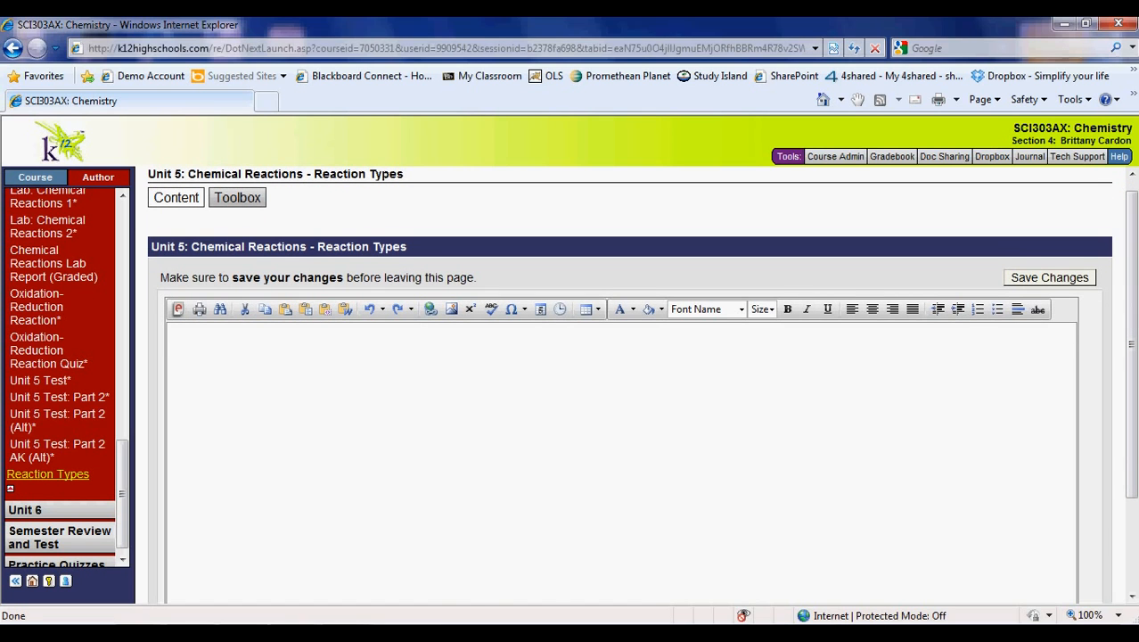
drag(1132, 318, 1130, 370)
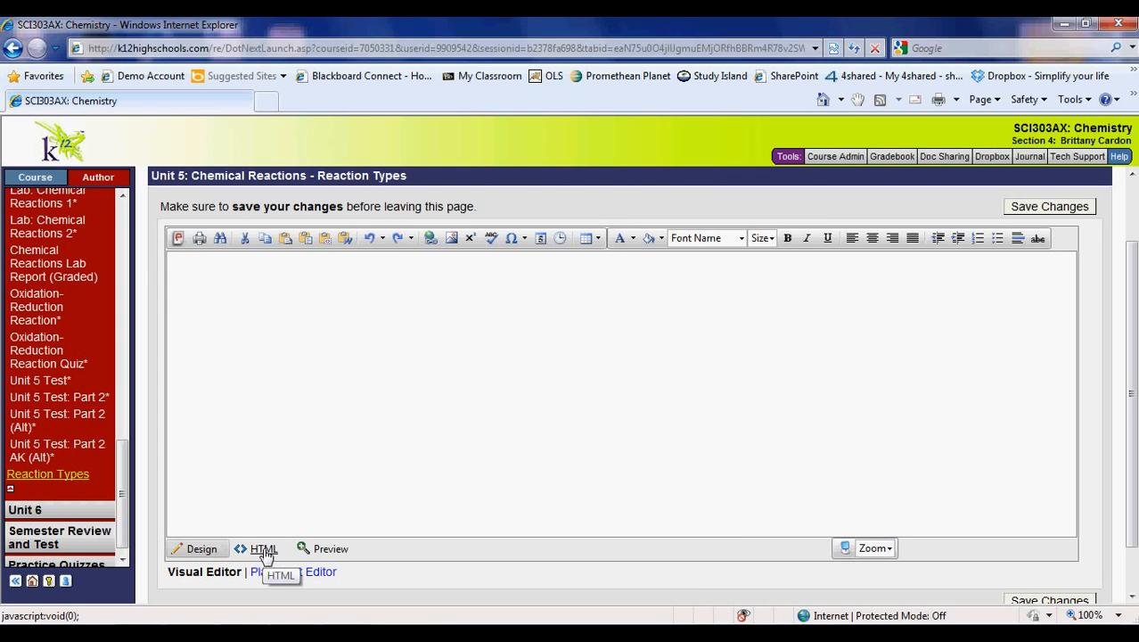
scroll(1131, 399, up, 1)
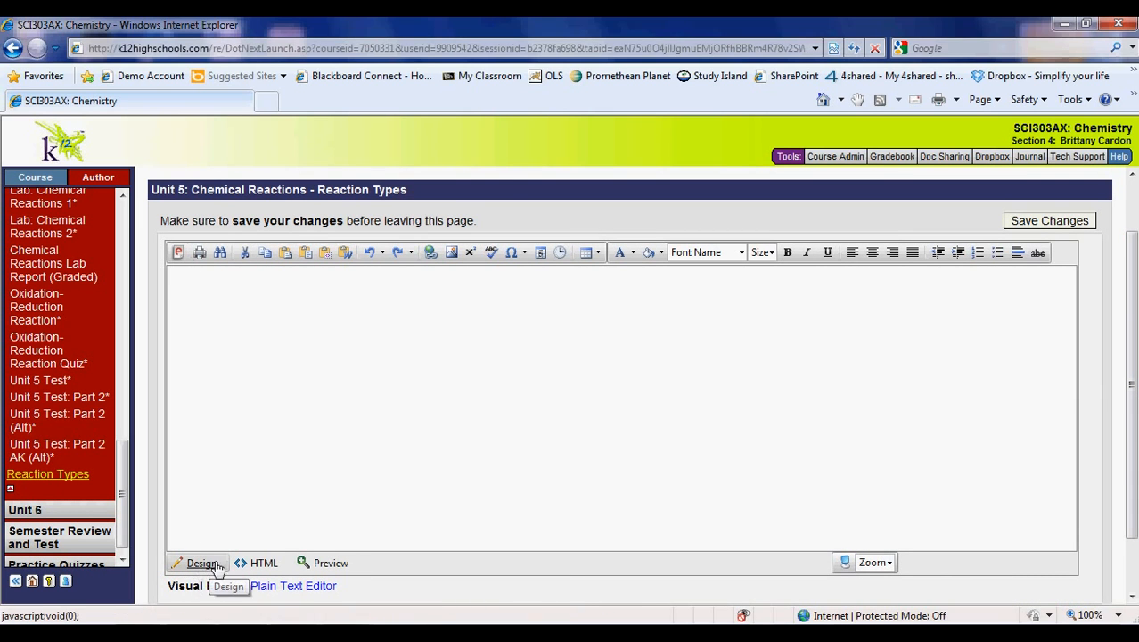
click(262, 563)
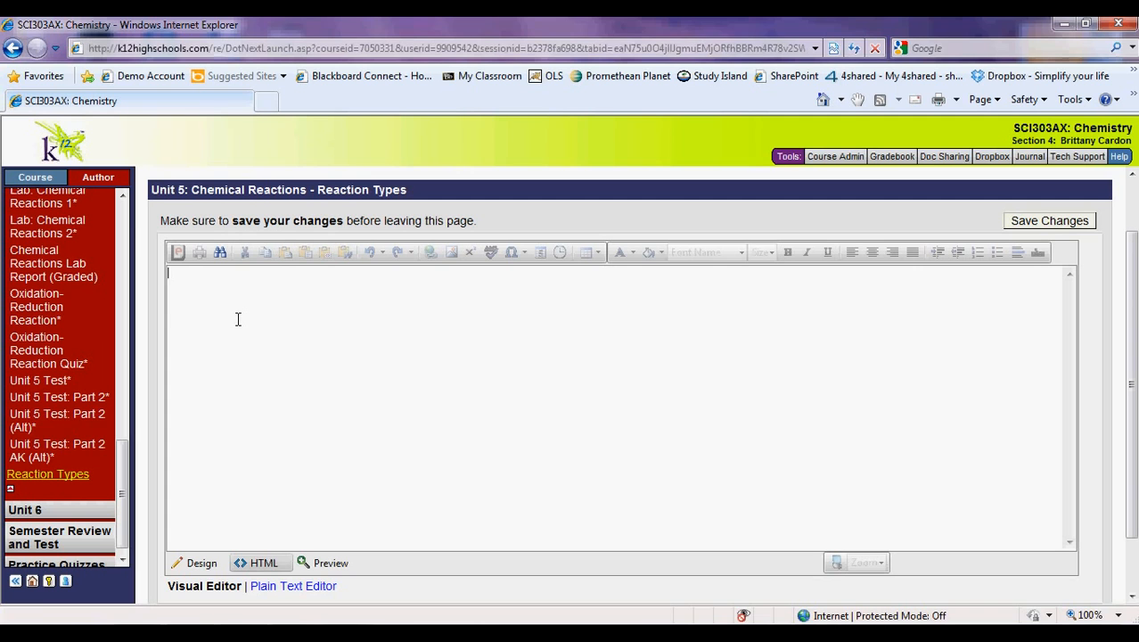
click(199, 563)
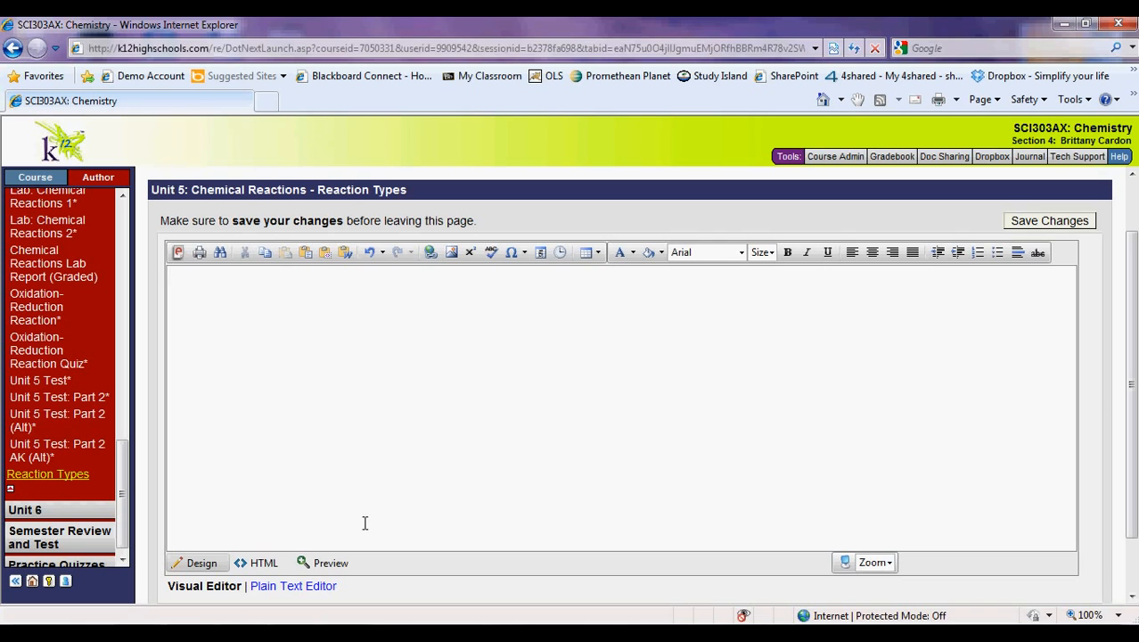
click(264, 563)
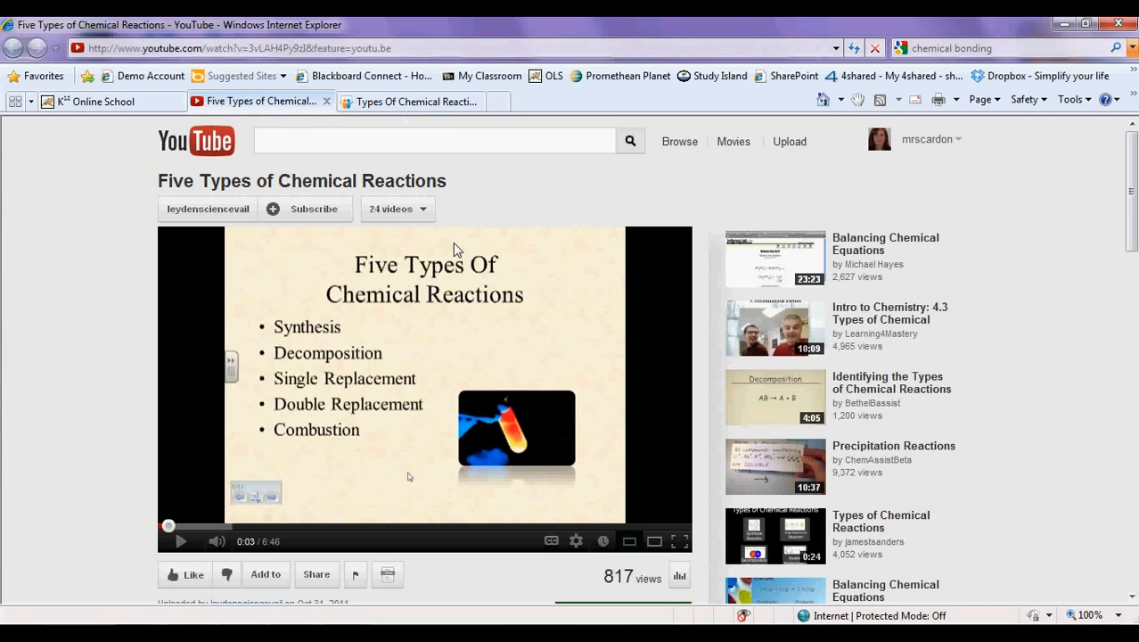
Generate the embed code for the YouTube video "Five Types of Chemical Reactions" and copy it.
click(443, 101)
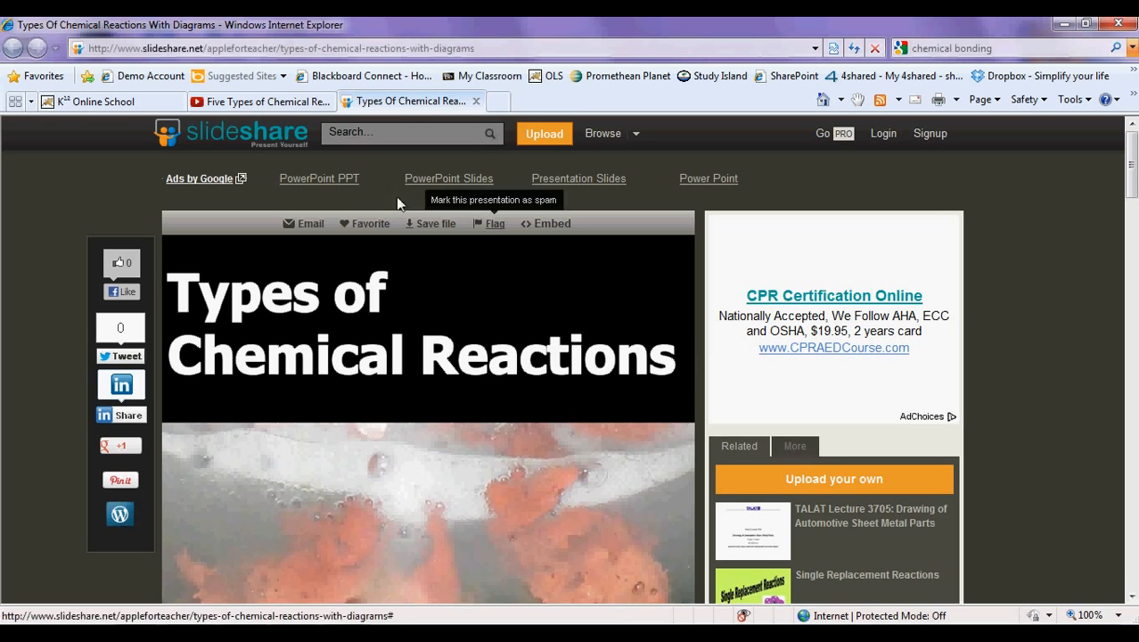
click(263, 100)
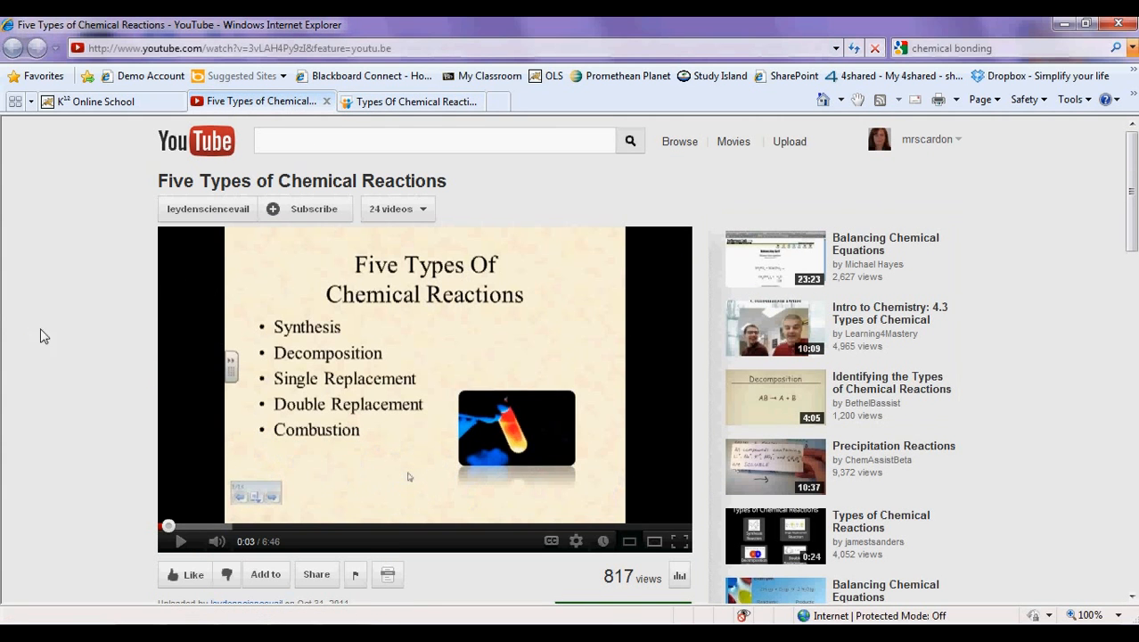
scroll(51, 335, down, 1)
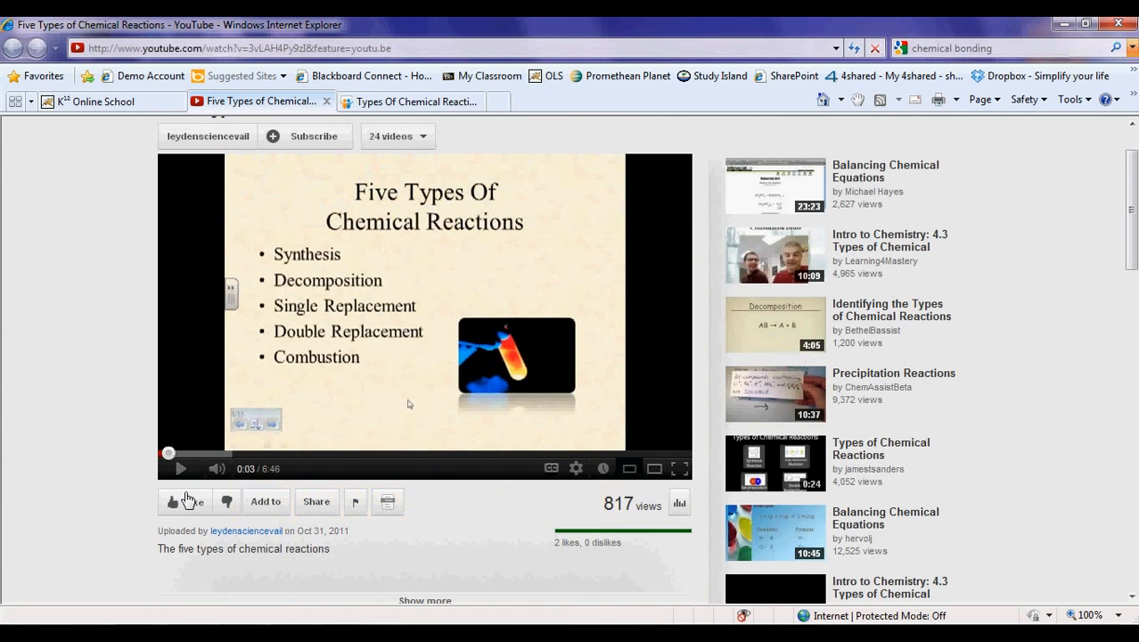
scroll(86, 360, up, 1)
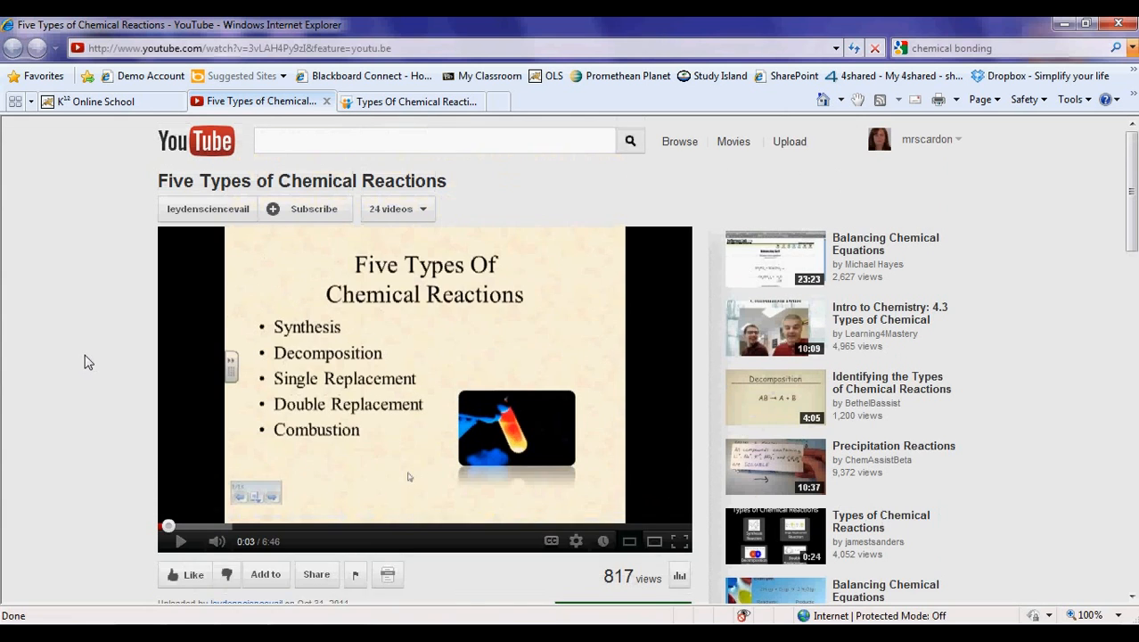
scroll(86, 360, down, 1)
click(312, 506)
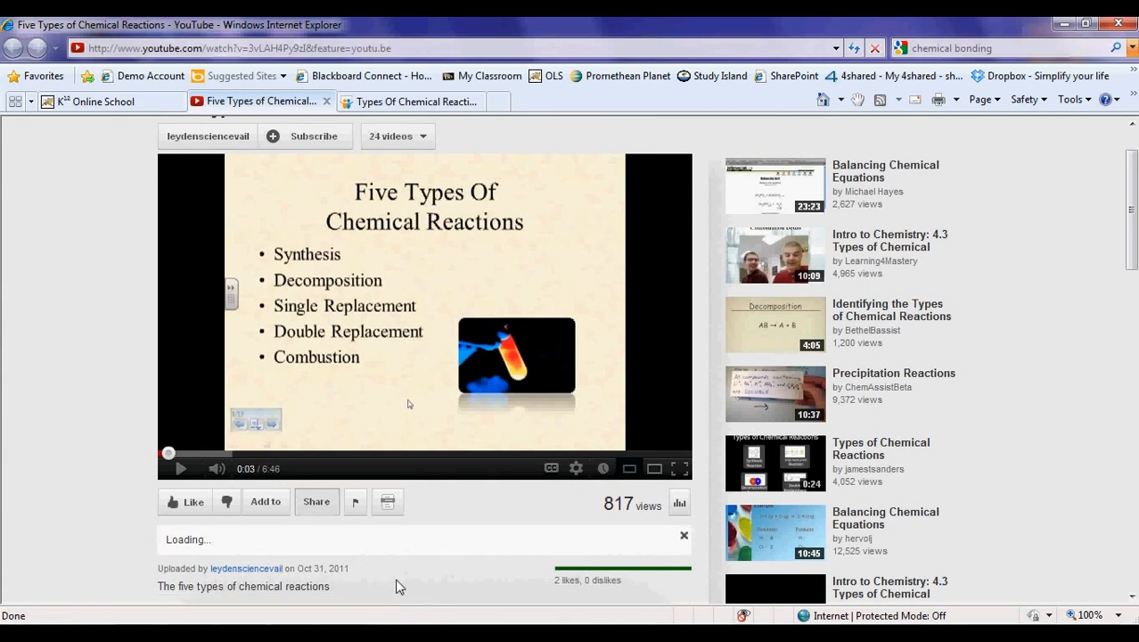
scroll(394, 547, down, 1)
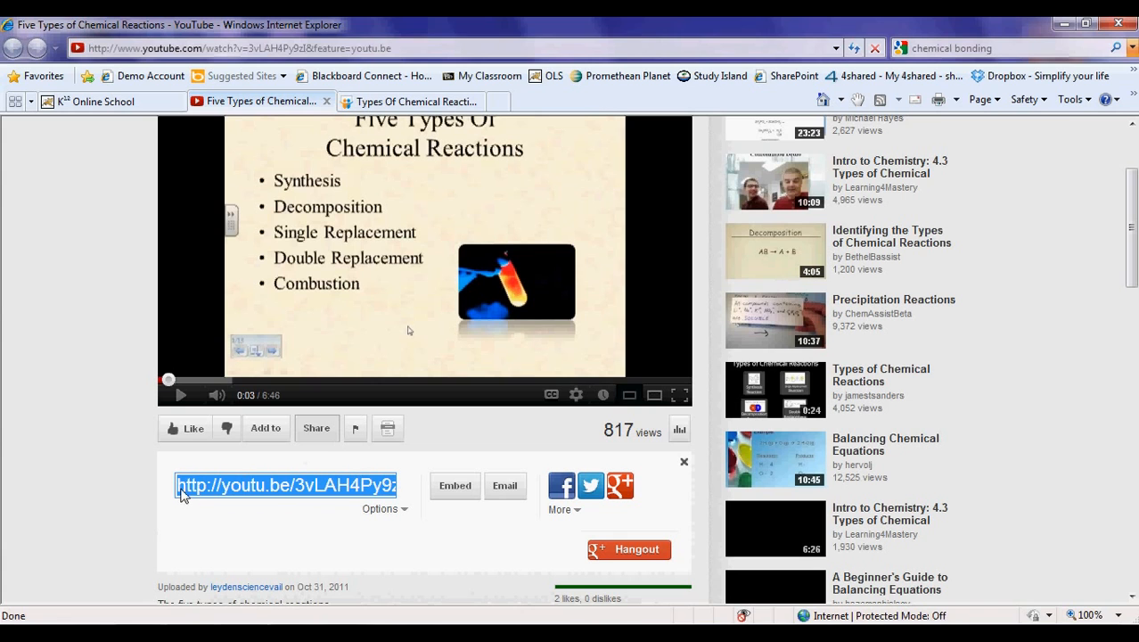
click(445, 489)
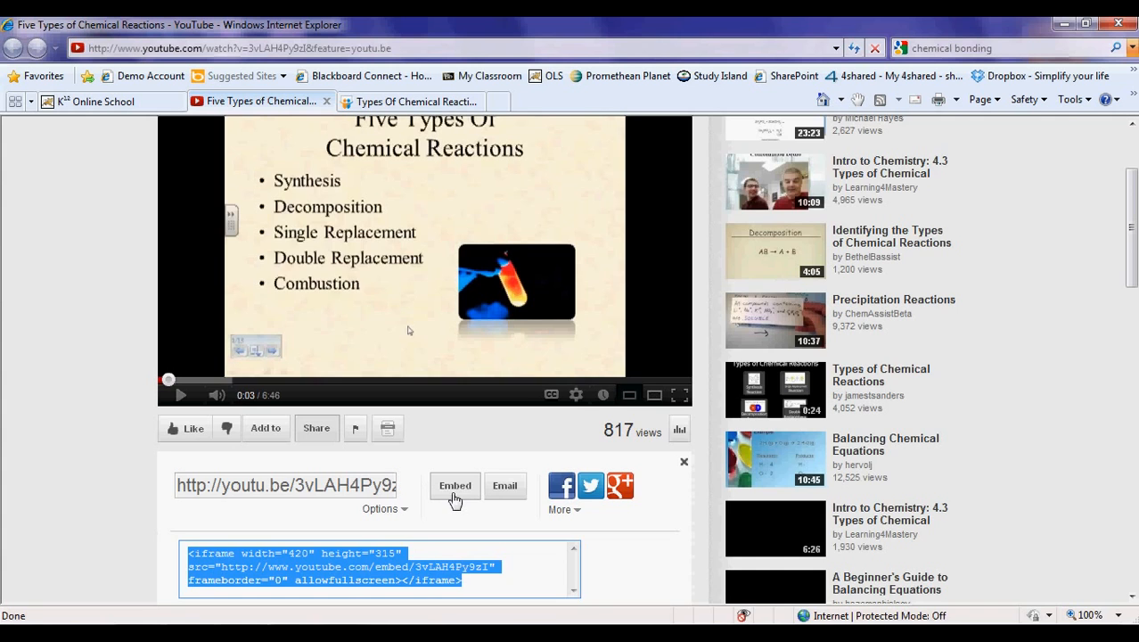
scroll(454, 499, down, 3)
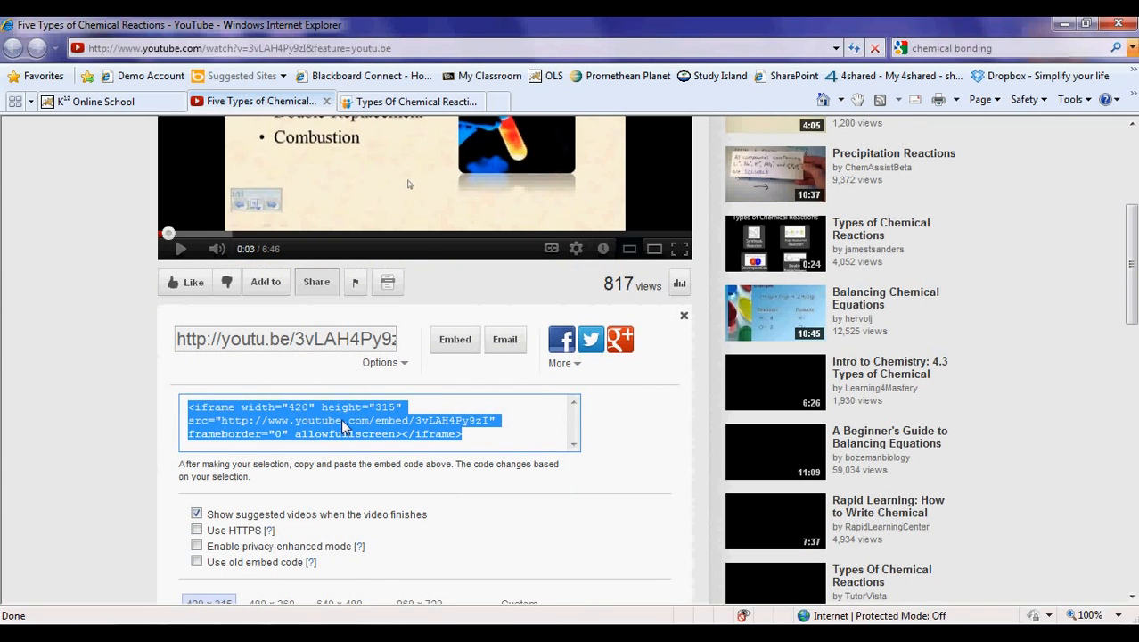
right_click(347, 424)
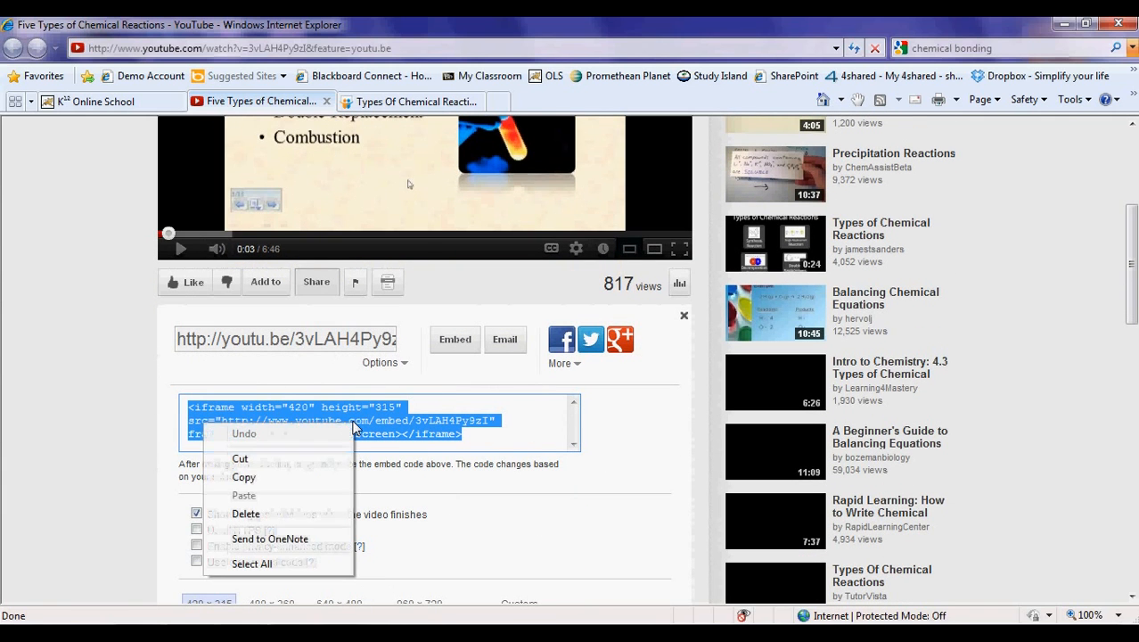
click(264, 479)
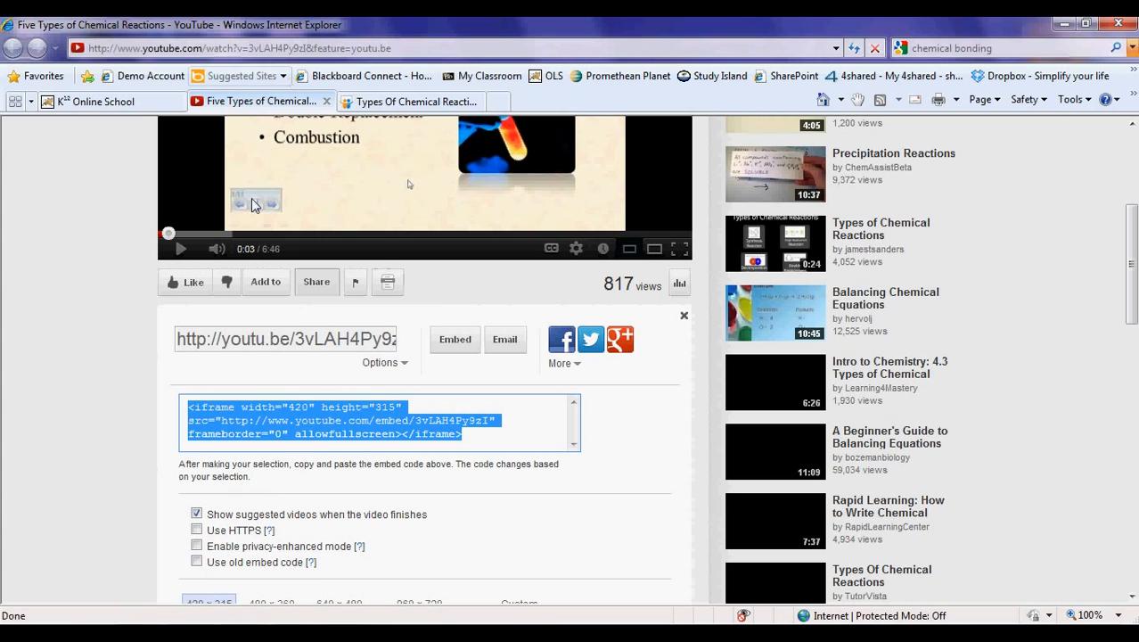
Return to the SCI303AX: Chemistry course window and paste the YouTube iframe code into the Reaction Types page's HTML source.
drag(461, 28, 459, 0)
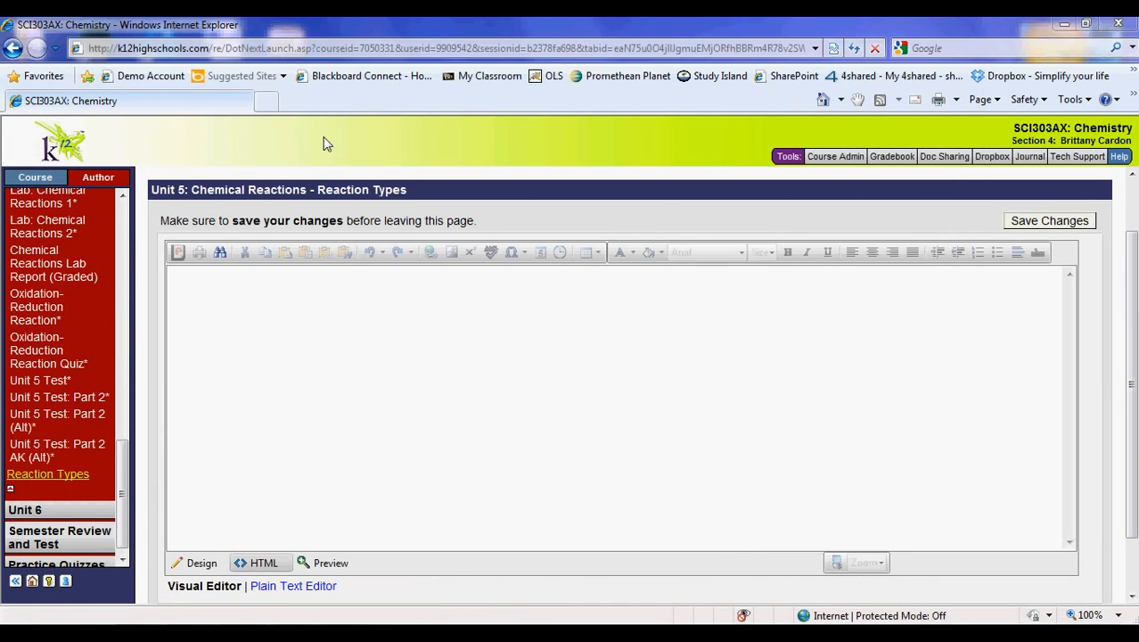
click(284, 304)
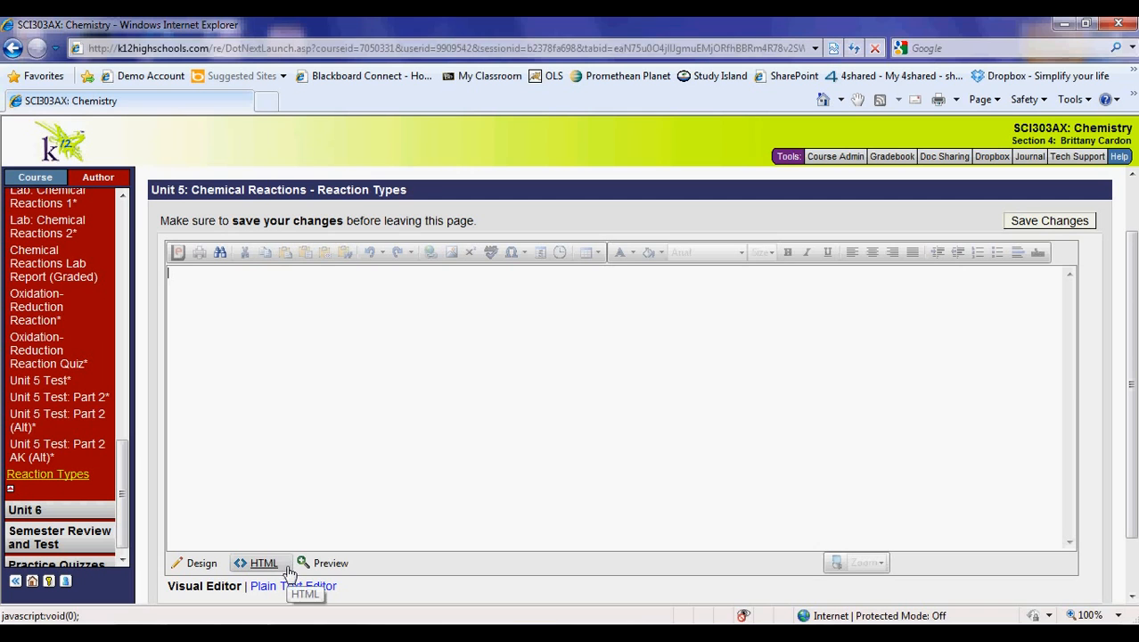
key(ctrl+v)
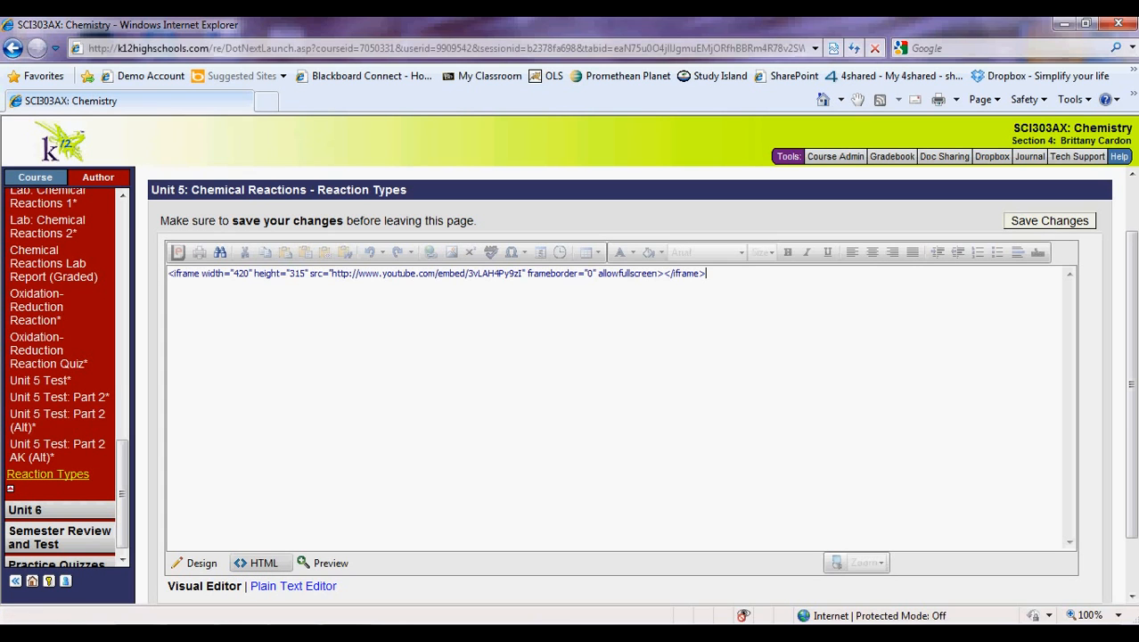
Copy the embed code of the SlideShare presentation "Types Of Chemical Reactions With Diagrams" and return to the Reaction Types editor.
drag(647, 0, 567, 62)
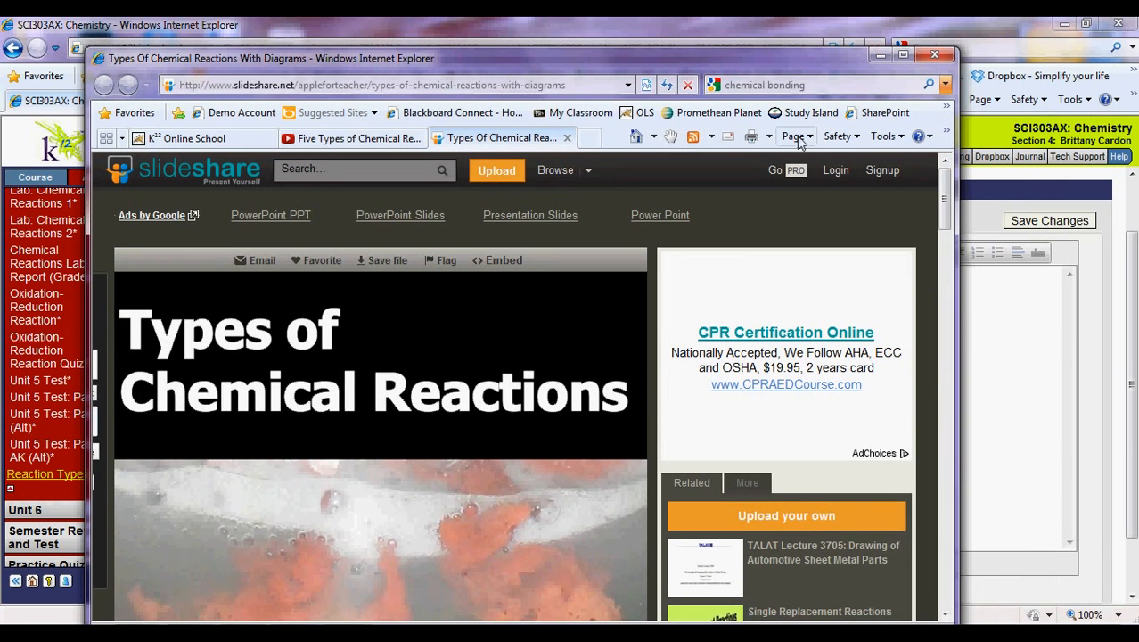
click(903, 55)
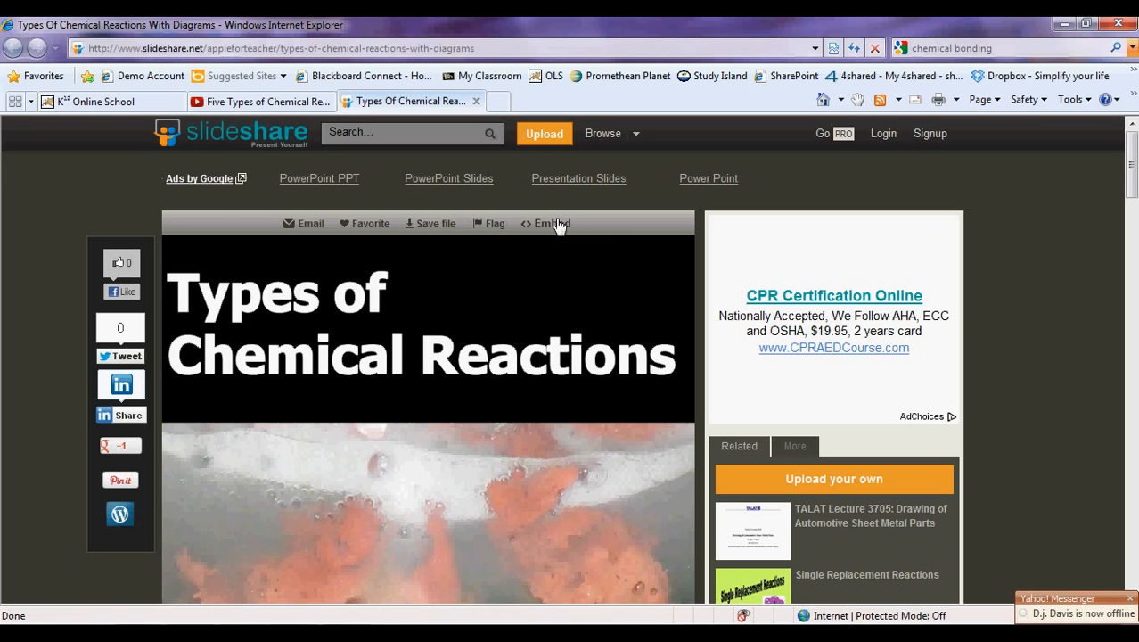
scroll(602, 287, down, 1)
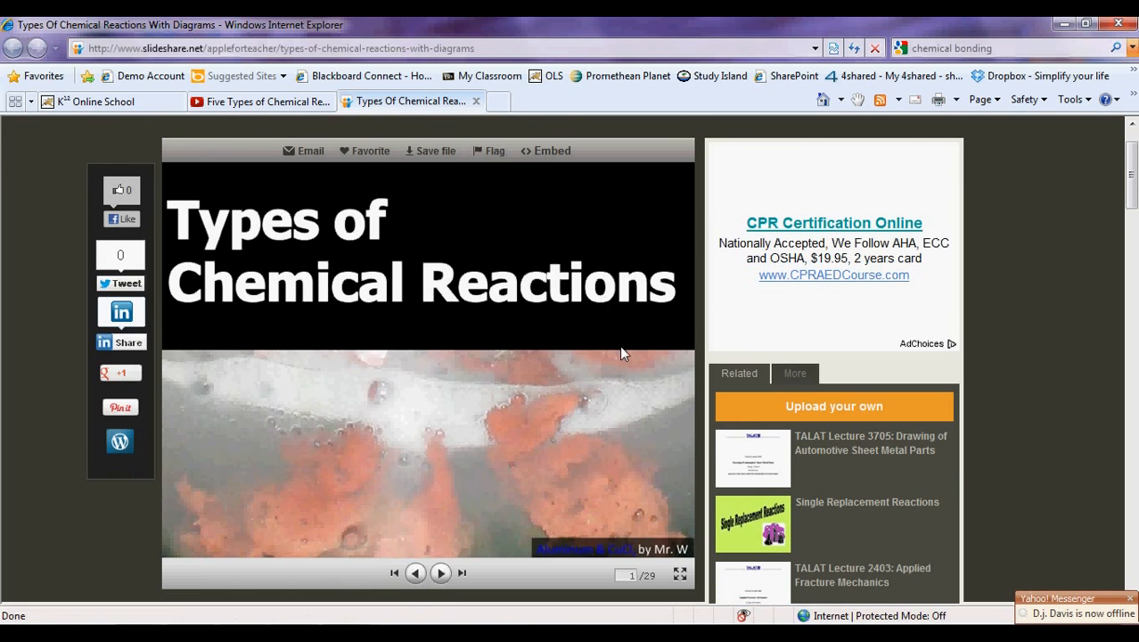
scroll(621, 352, up, 1)
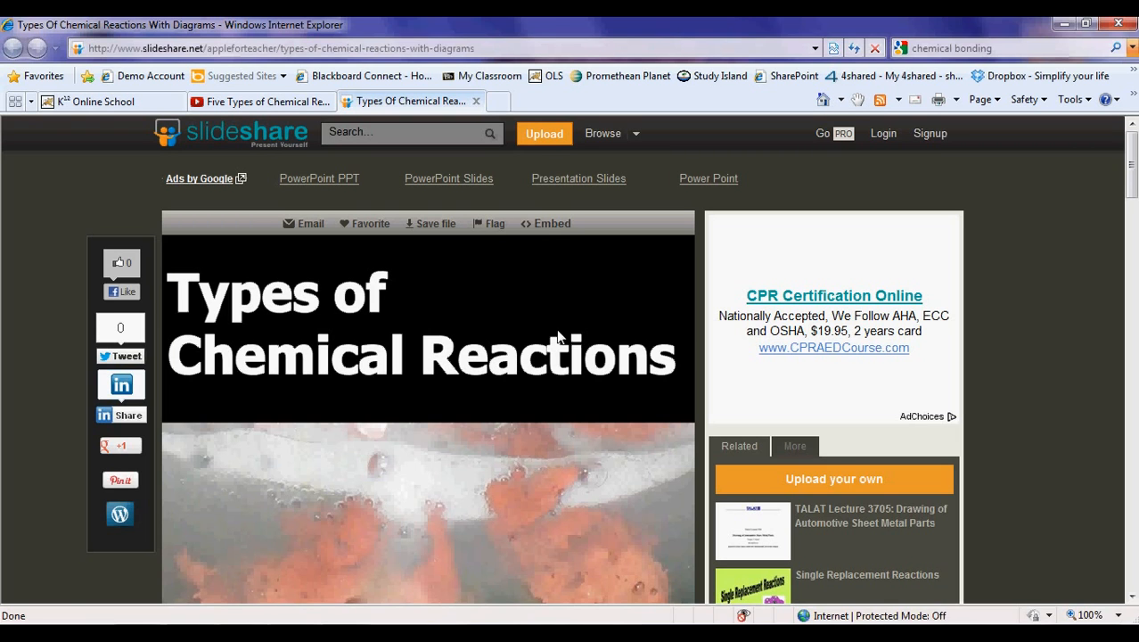
click(550, 229)
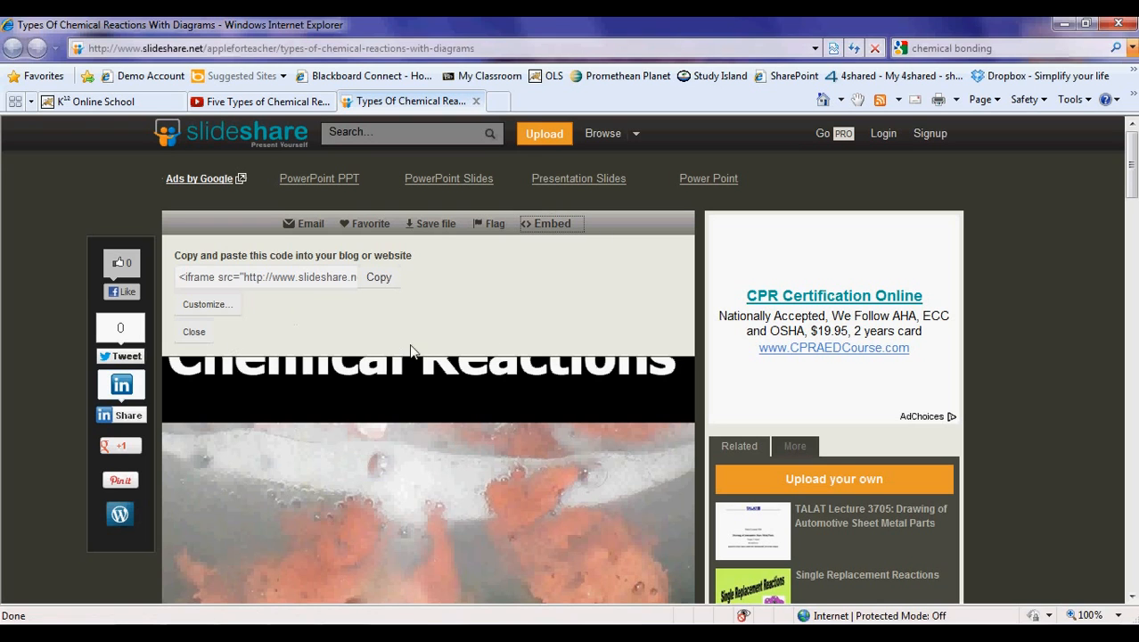
click(375, 284)
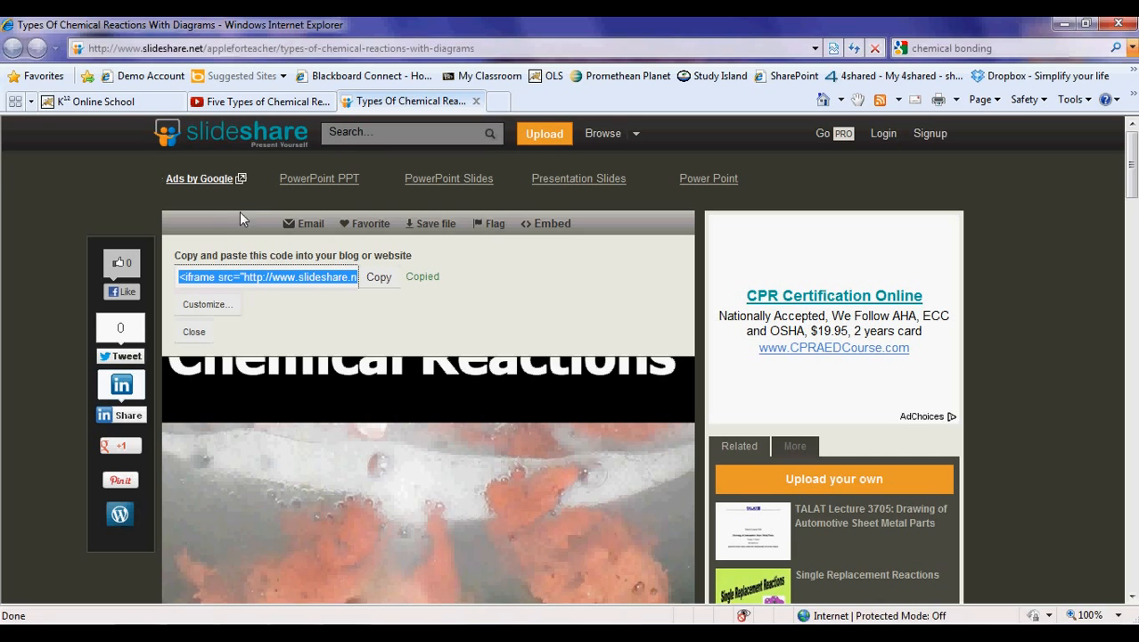
double_click(384, 25)
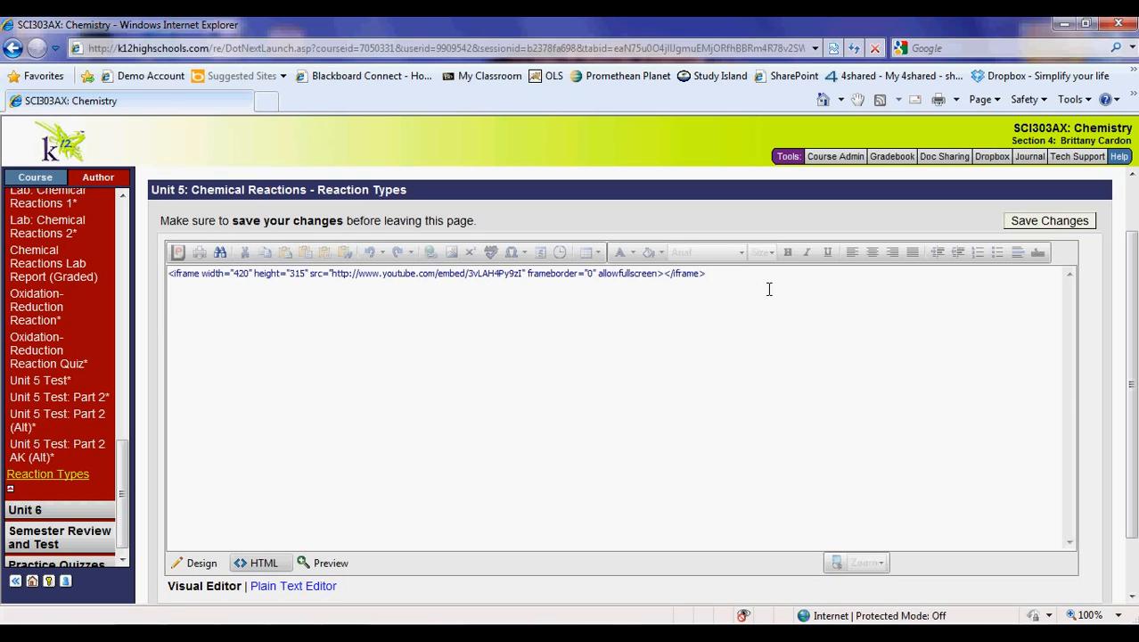
Paste the SlideShare iframe code below the YouTube code in the Reaction Types page's HTML source and save the page.
key(ctrl+v)
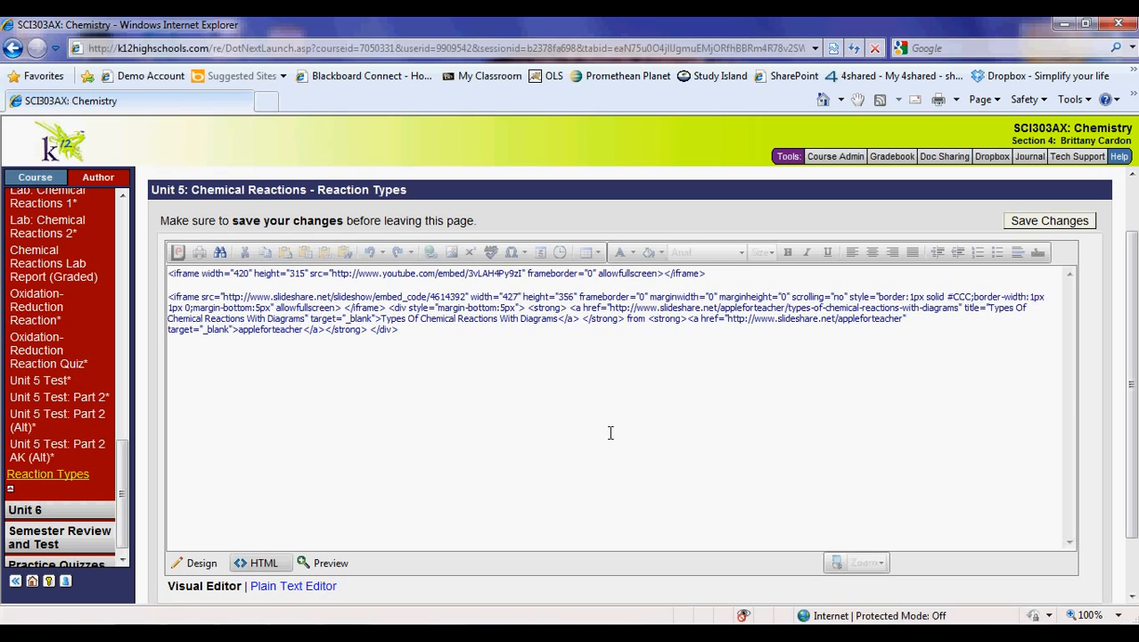
scroll(623, 424, down, 2)
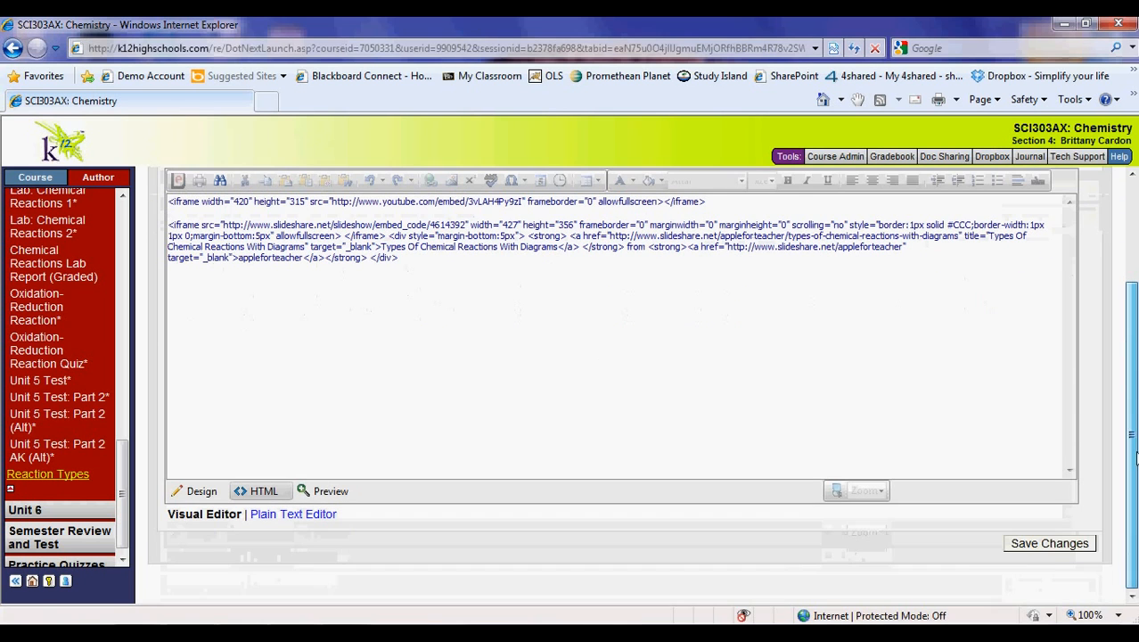
click(1047, 547)
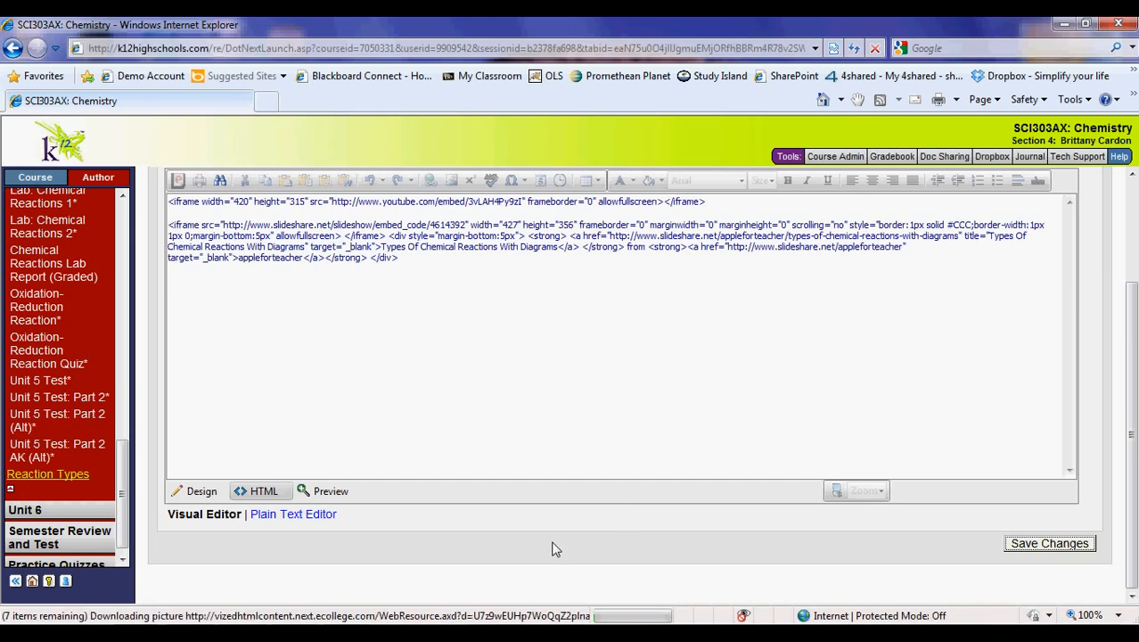
click(638, 385)
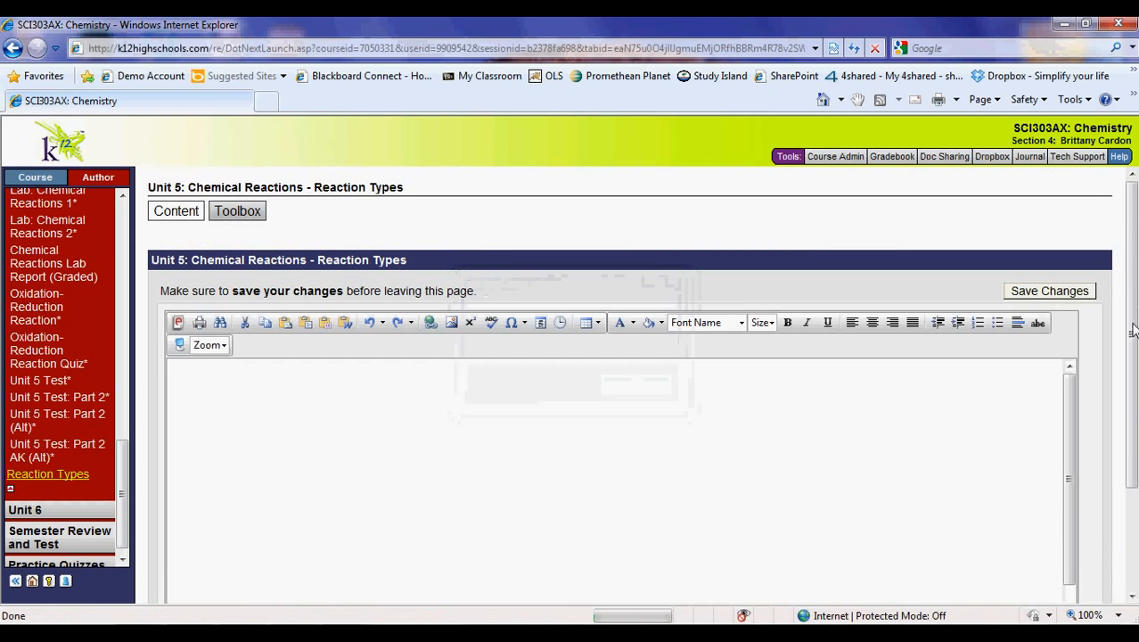
Add the line "First, watch this video:" above the embedded YouTube video on the Reaction Types page.
drag(1133, 305, 1129, 382)
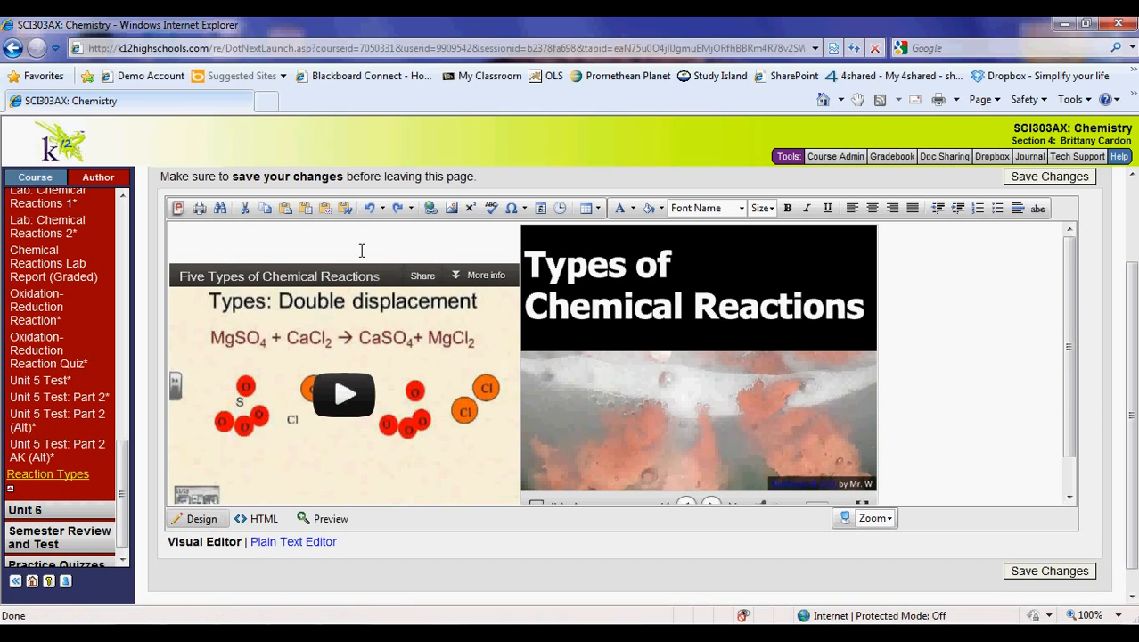
scroll(490, 250, down, 1)
scroll(602, 387, up, 2)
scroll(601, 386, up, 3)
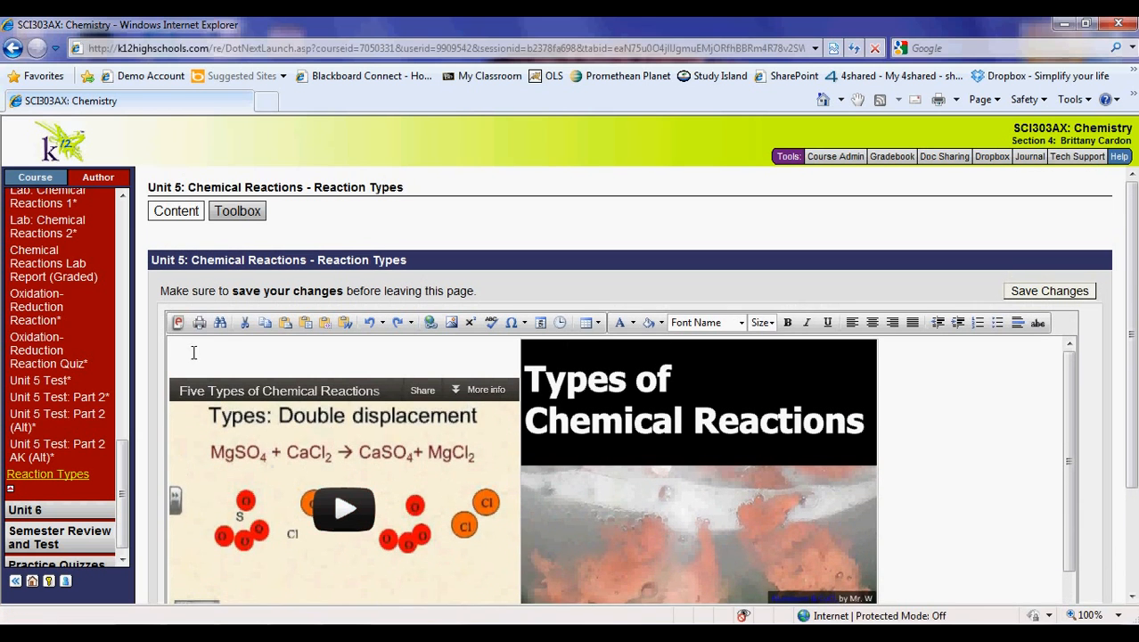
scroll(232, 419, down, 2)
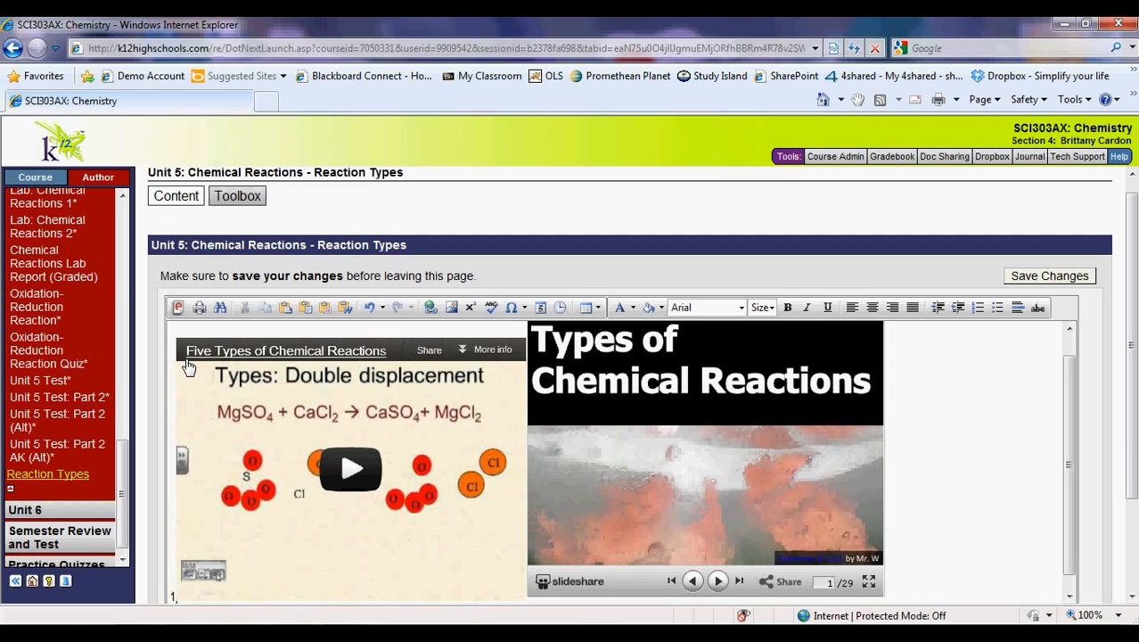
key(BackSpace)
key(Return)
key(Return)
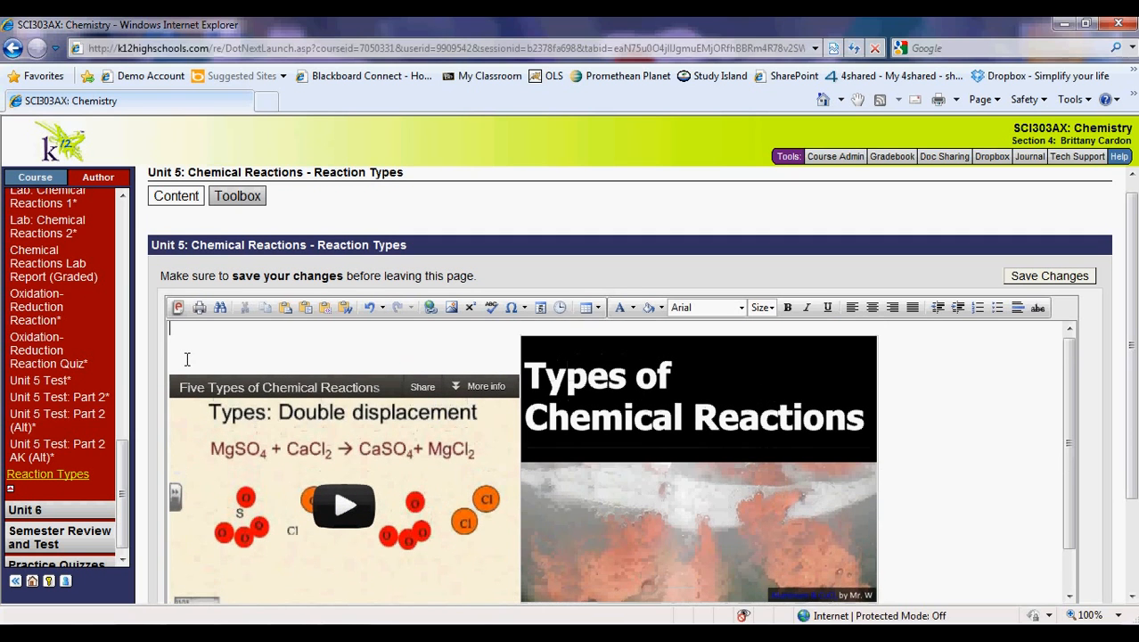
text(First)
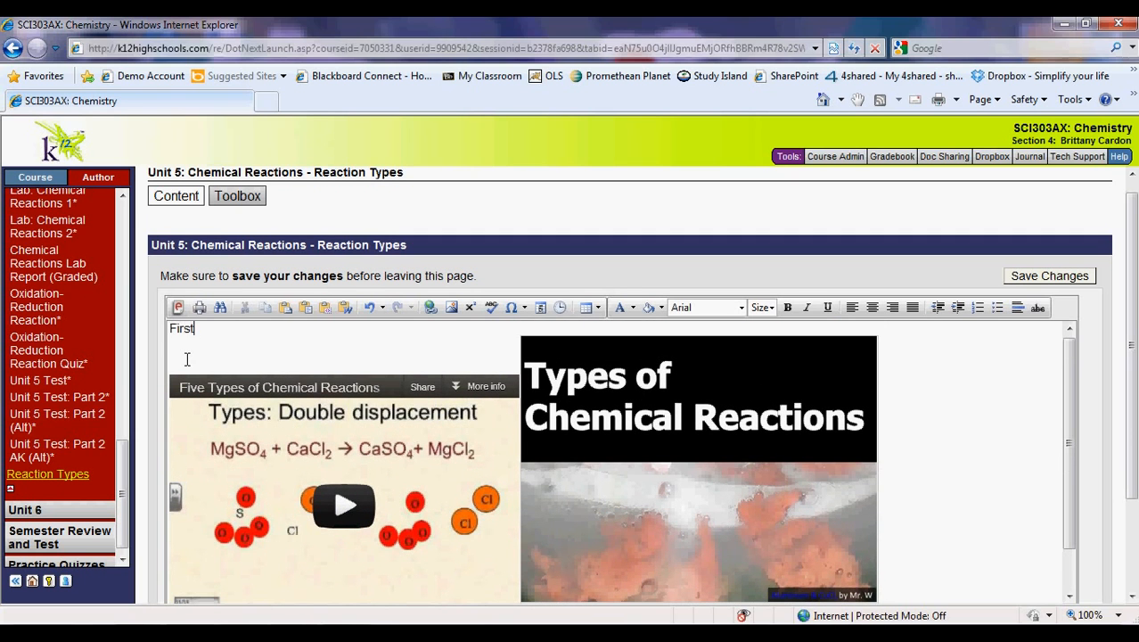
text(, watch this video:)
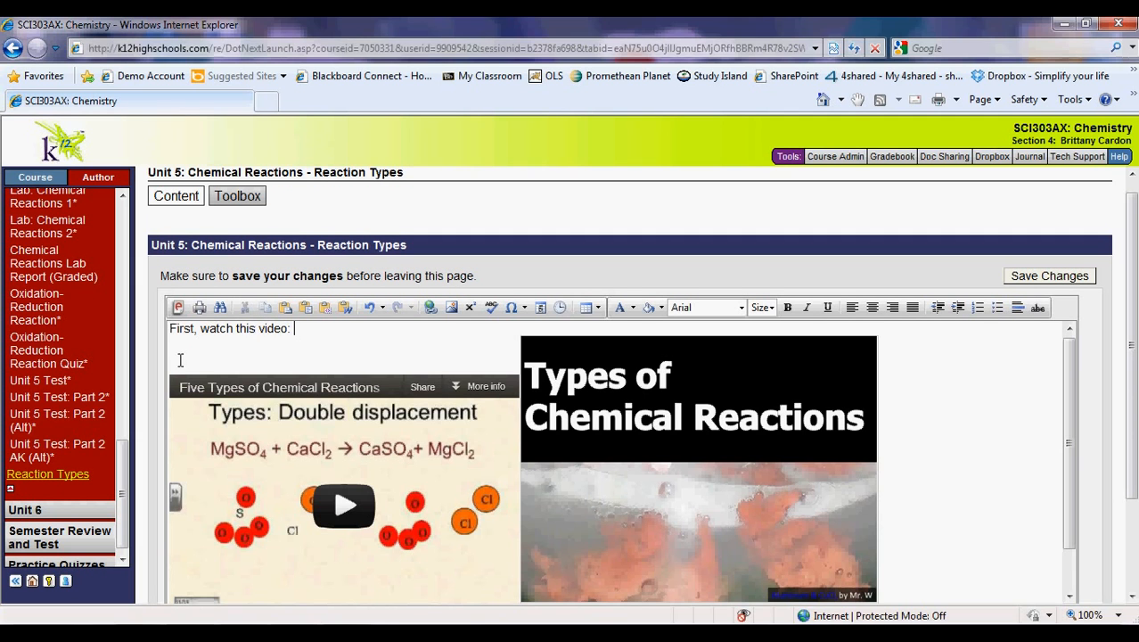
Place the SlideShare presentation below the video and insert the line "Then, read these slides." between them.
scroll(243, 505, down, 3)
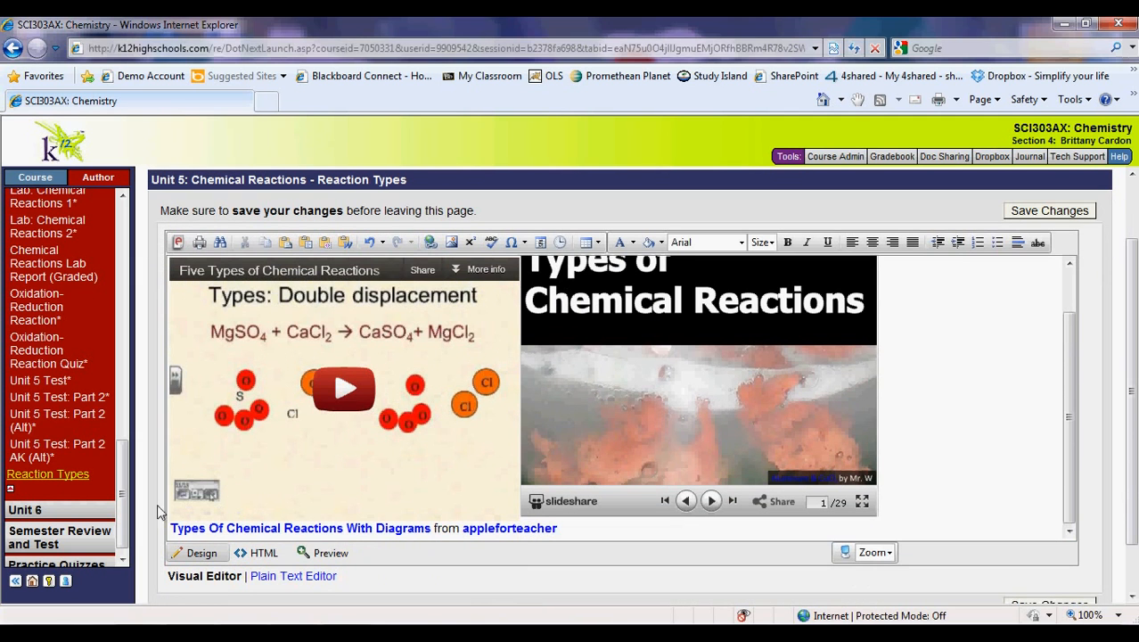
scroll(294, 410, up, 3)
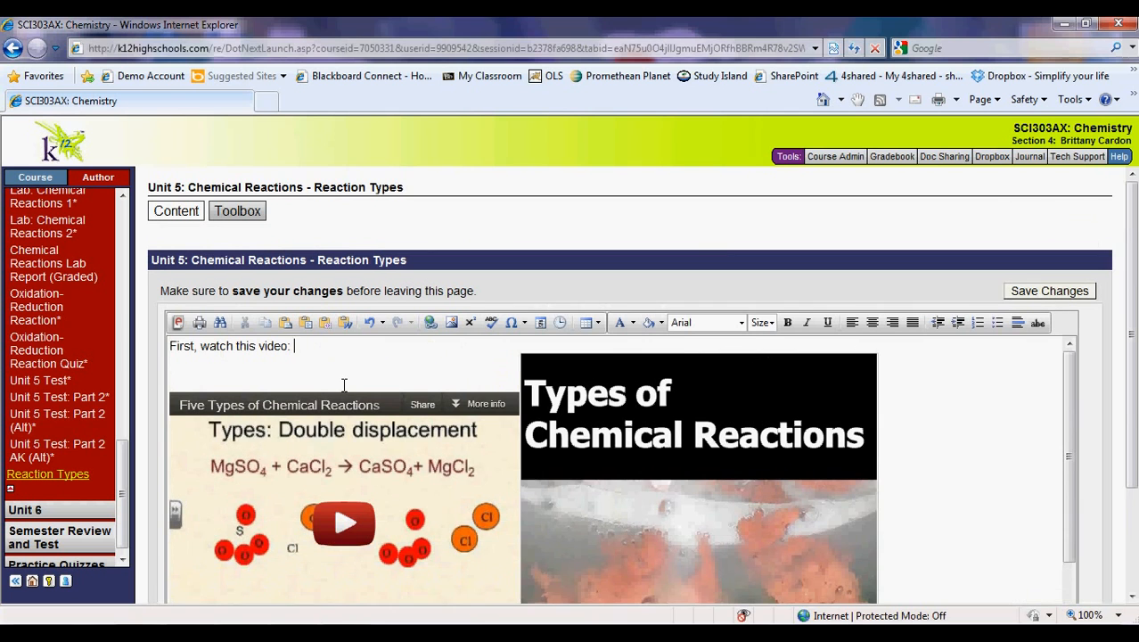
scroll(344, 388, down, 2)
scroll(345, 392, up, 2)
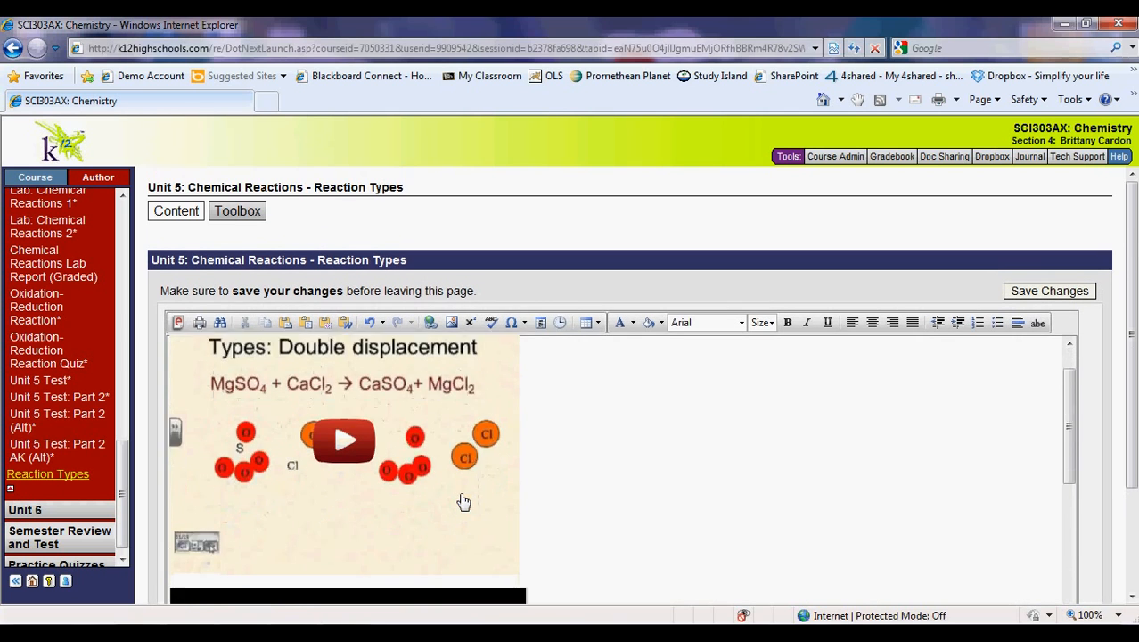
scroll(462, 501, down, 2)
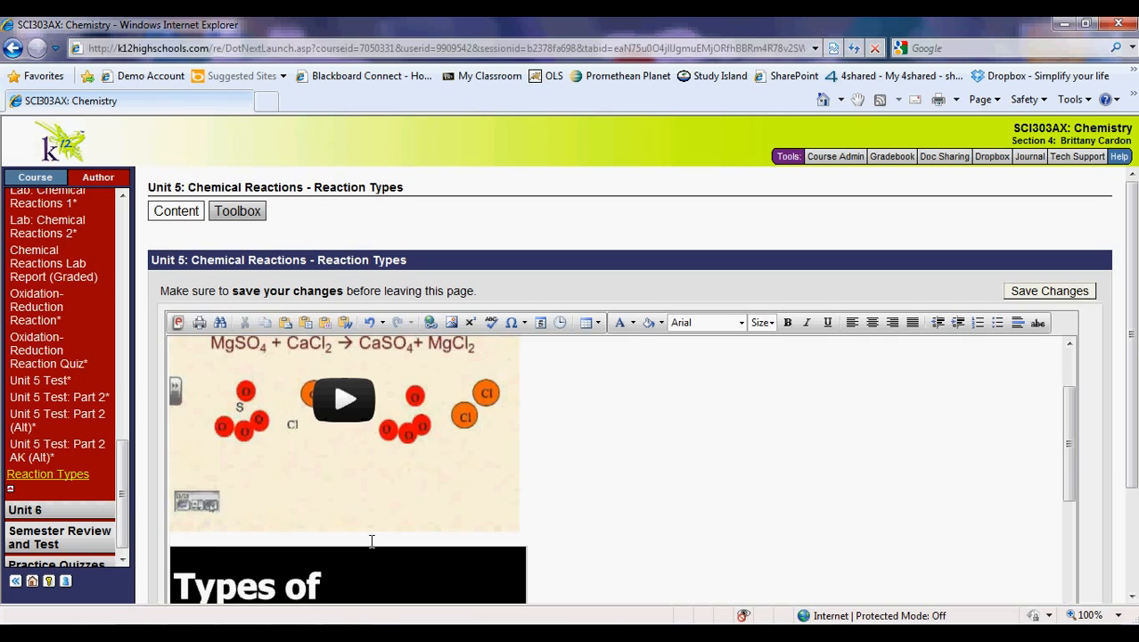
text(Then, read these)
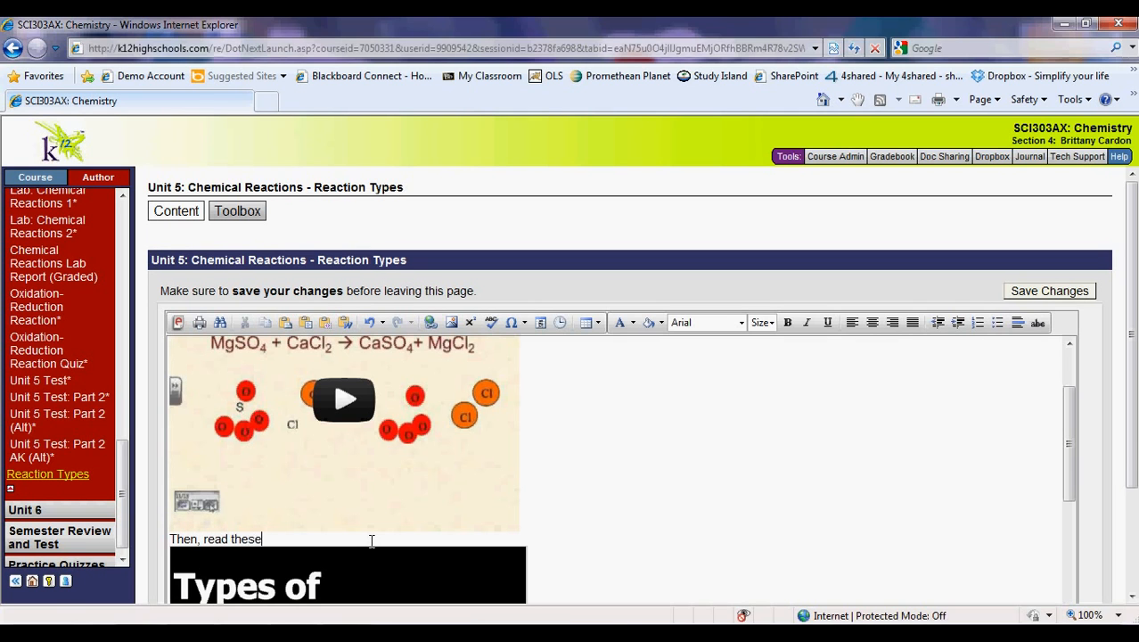
text( slides.)
Check the layout of the instructions, video and slides, save the Reaction Types page and show it in Course view.
drag(1132, 450, 1132, 485)
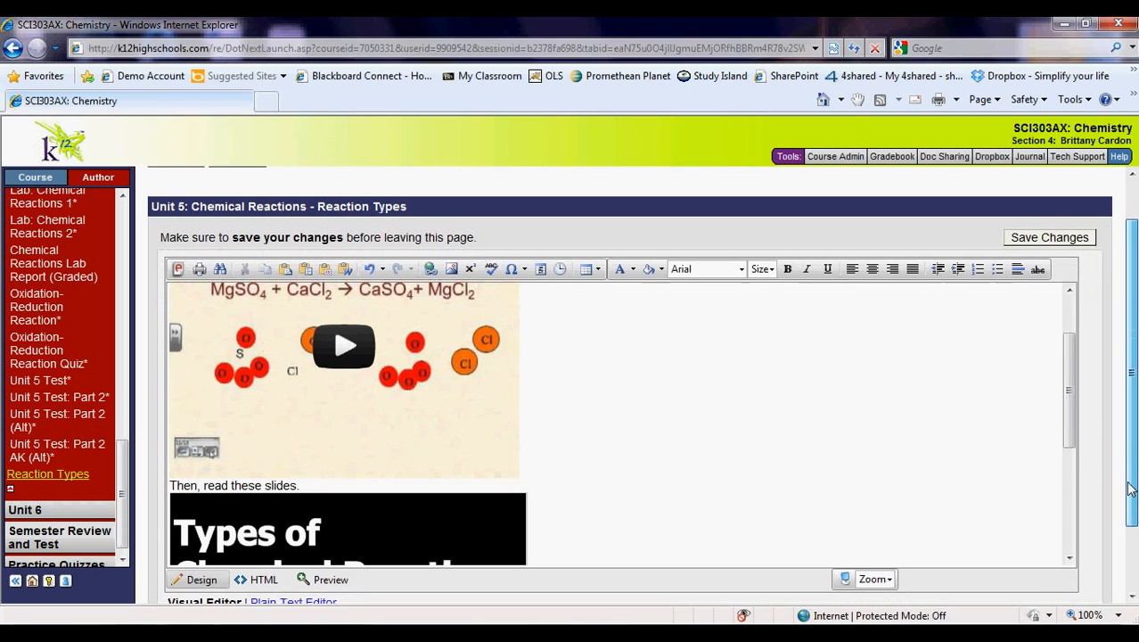
drag(1070, 438, 1064, 386)
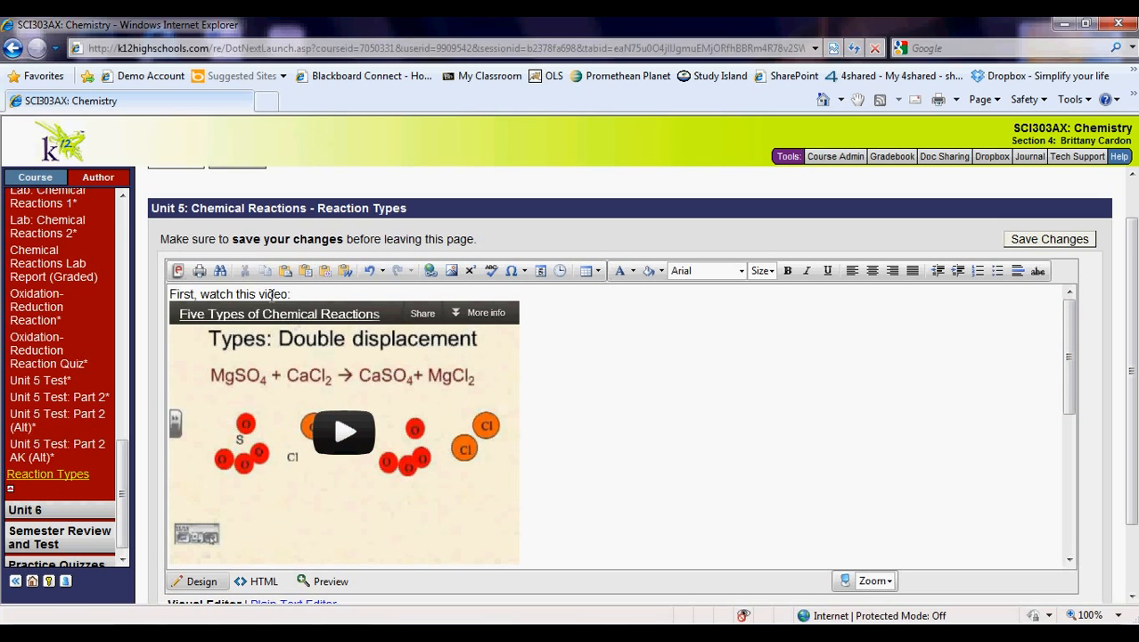
scroll(650, 455, down, 1)
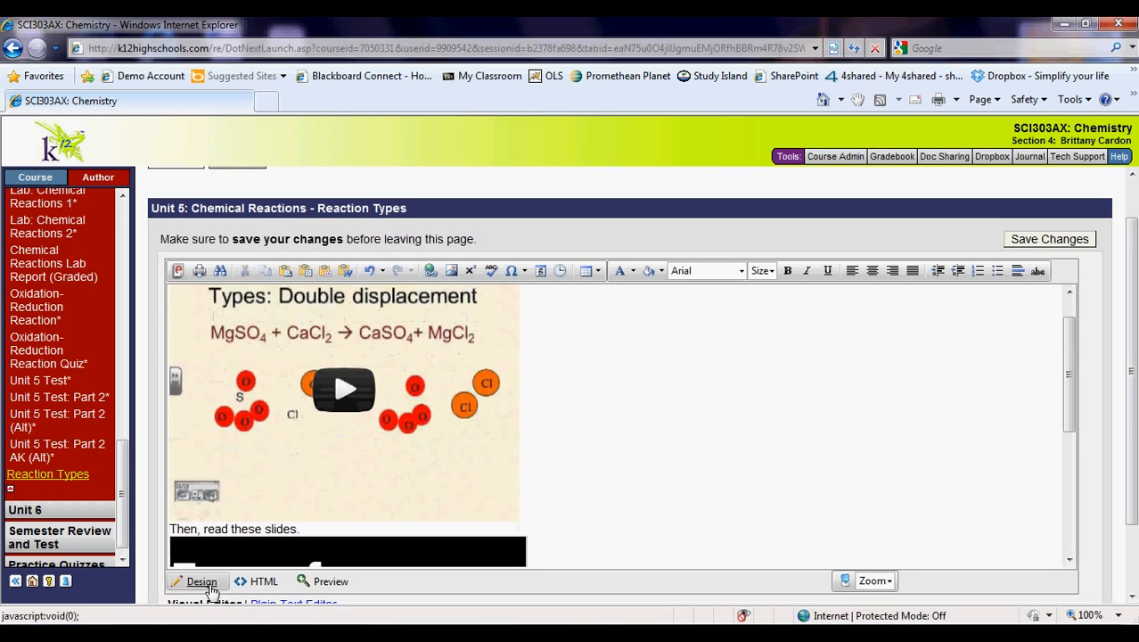
scroll(654, 442, up, 2)
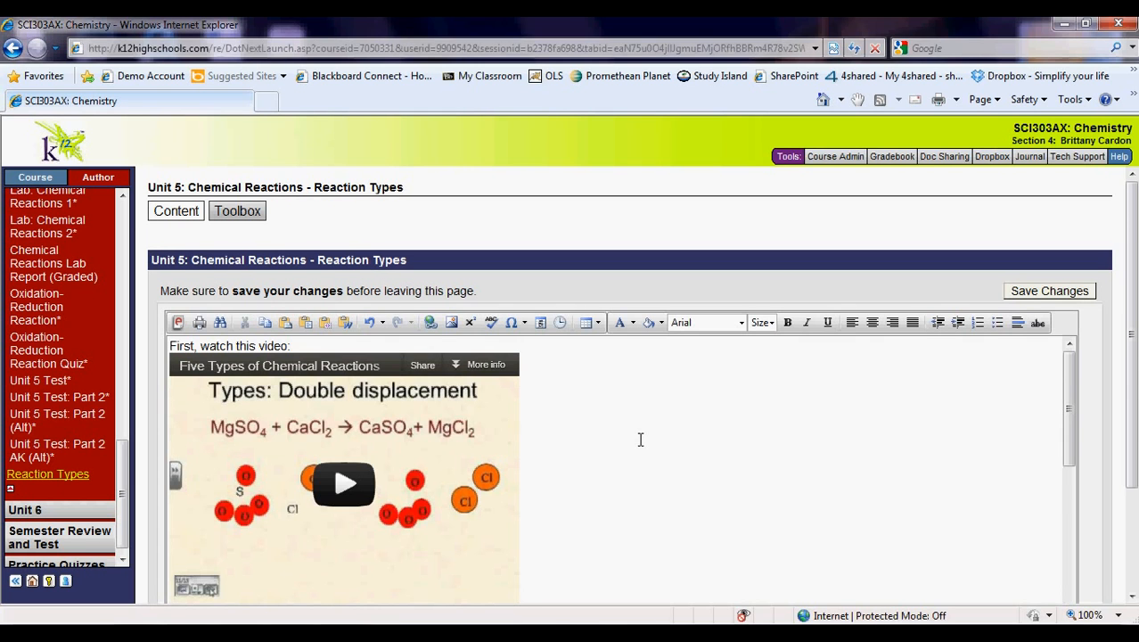
scroll(637, 446, down, 3)
scroll(637, 474, up, 3)
scroll(634, 474, down, 1)
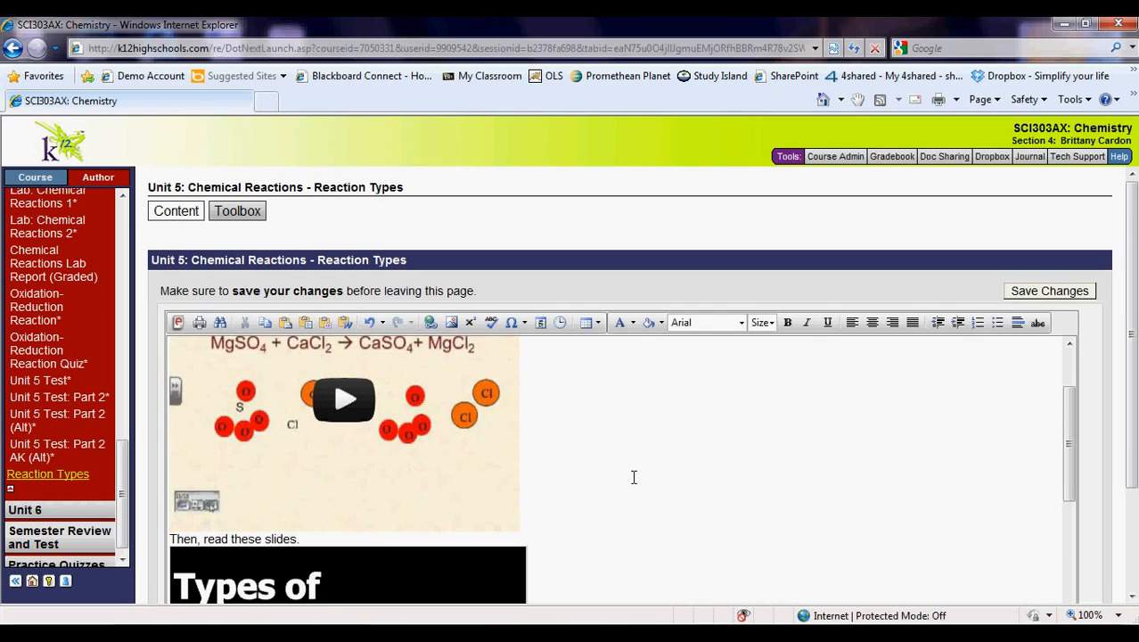
scroll(634, 477, down, 2)
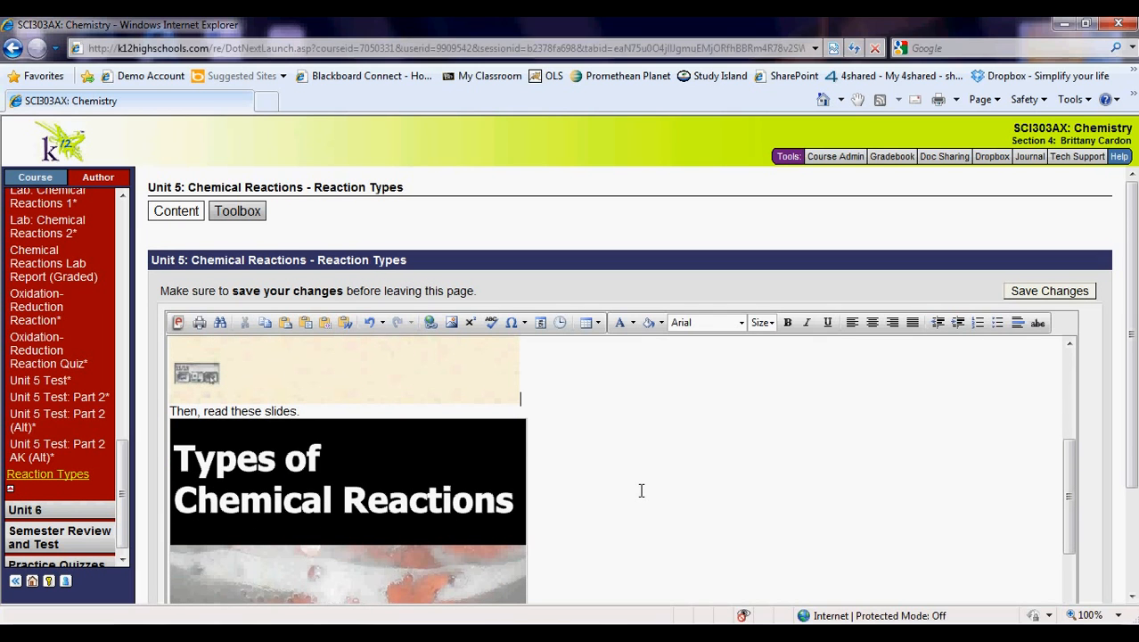
click(1056, 298)
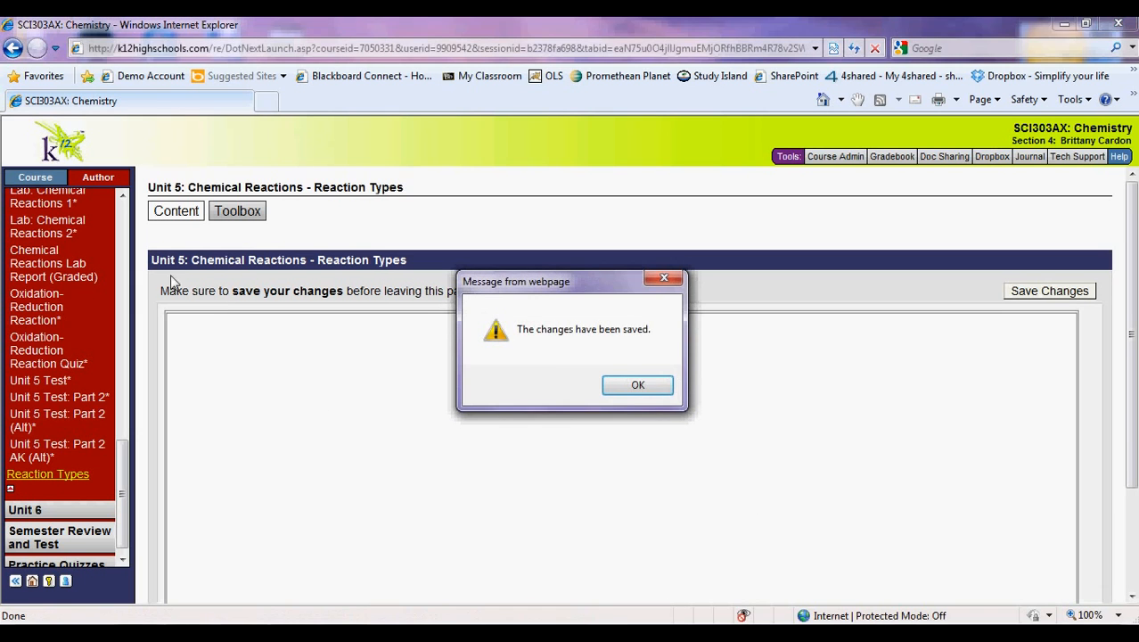
click(636, 385)
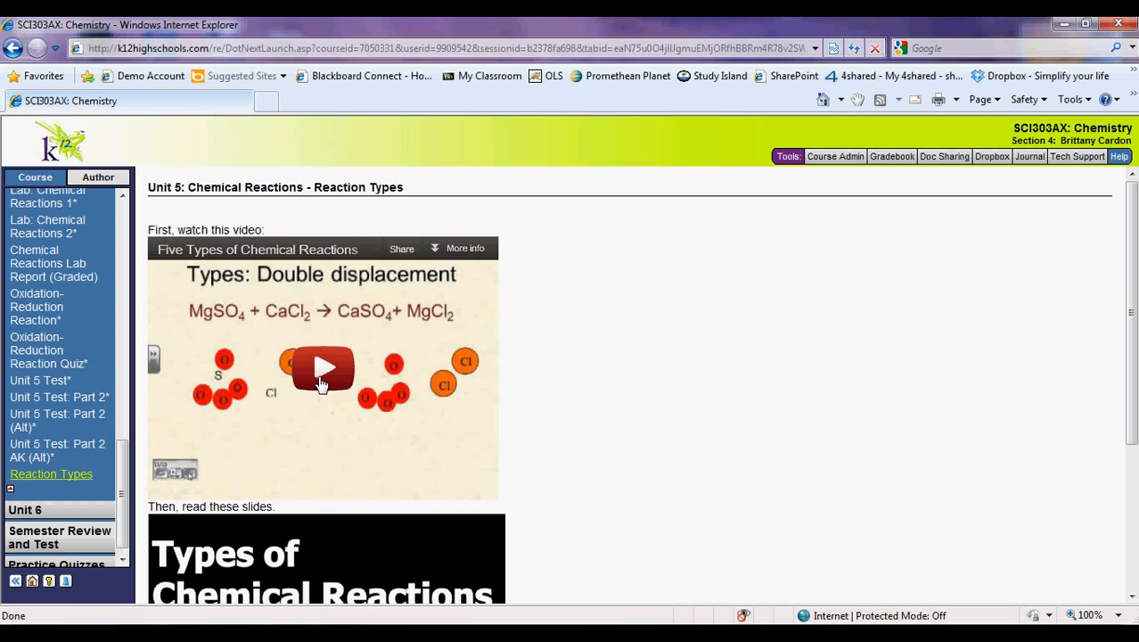
Test the embedded content by briefly playing the YouTube video and paging through the first slides of the SlideShare presentation.
click(322, 382)
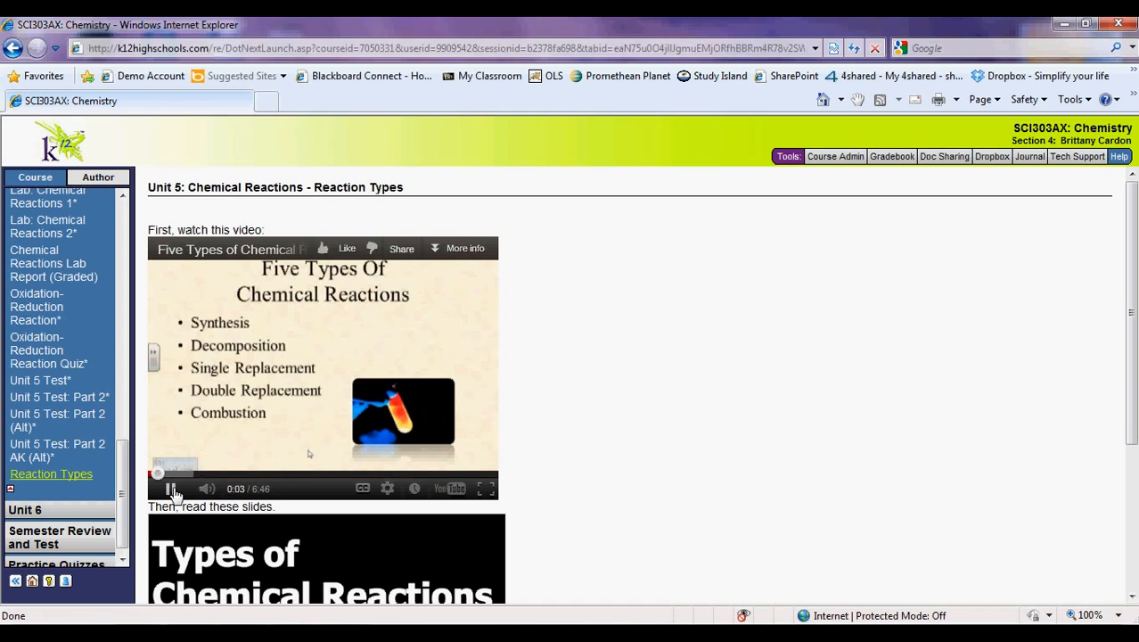
scroll(696, 440, down, 3)
scroll(659, 450, down, 3)
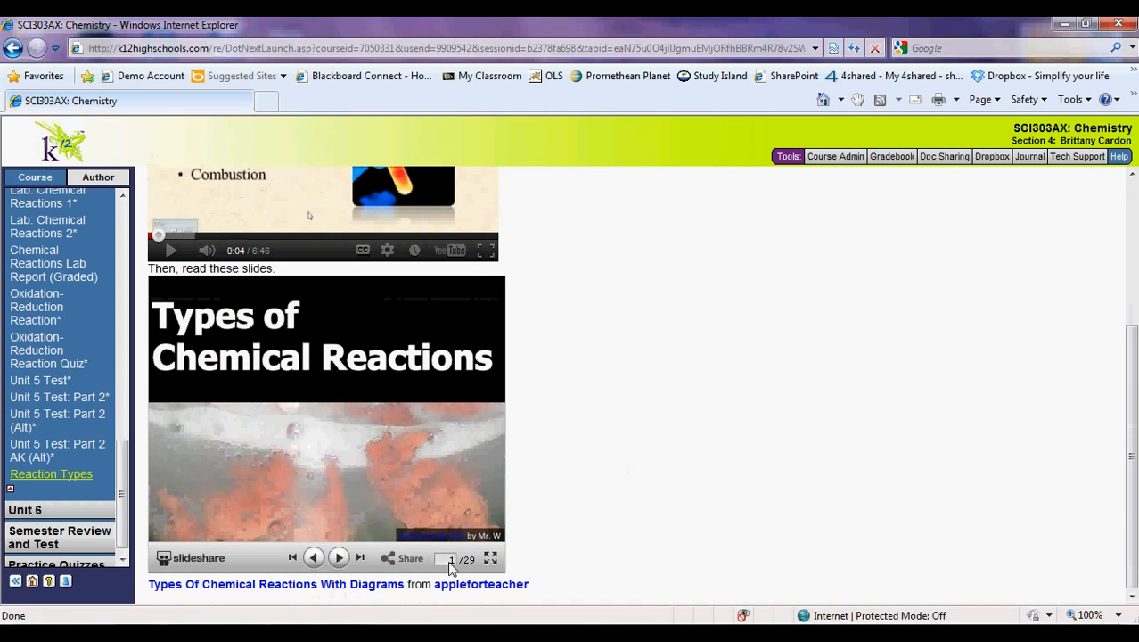
click(340, 559)
click(340, 559)
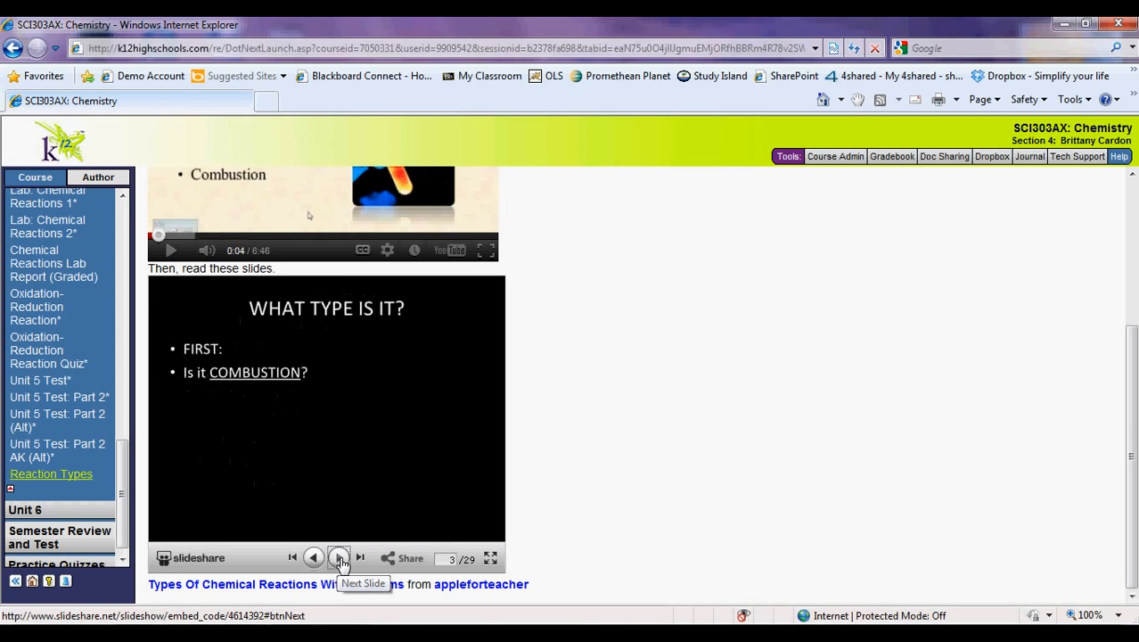
click(339, 558)
click(340, 558)
click(339, 559)
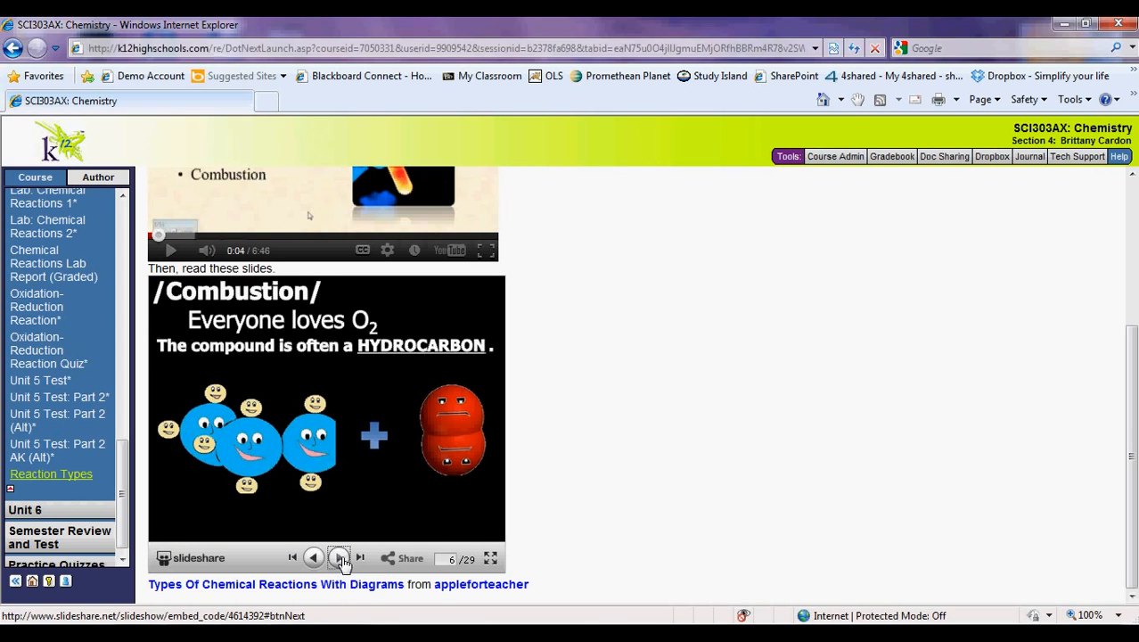
click(339, 558)
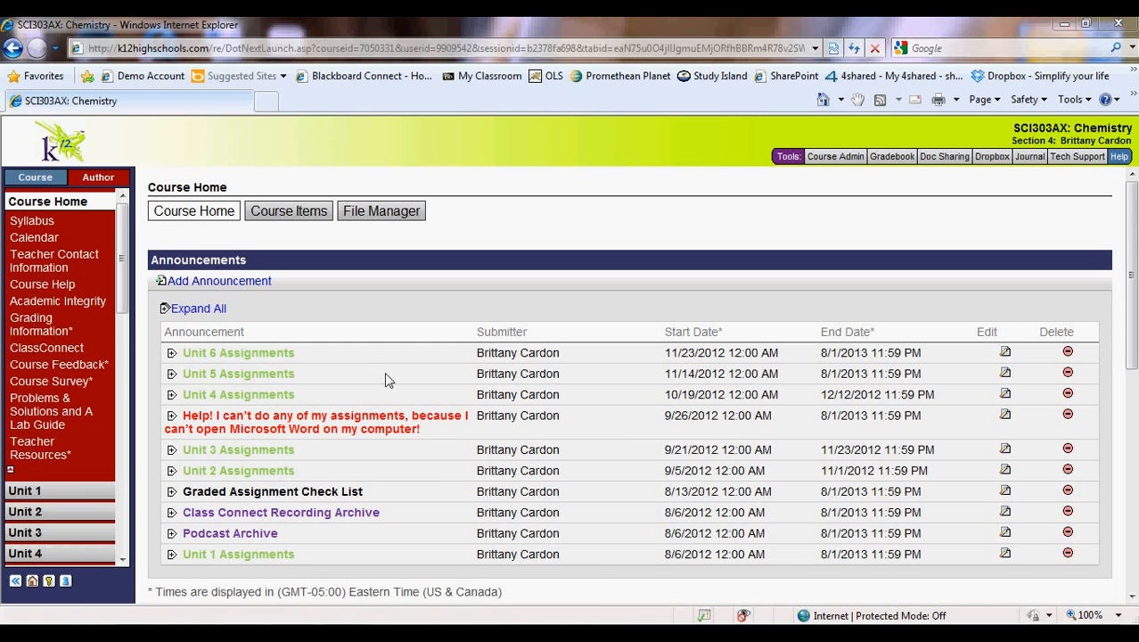
Expand the Class Connect Recording Archive announcement, launch one of its recording links and allow the blocked file download.
scroll(207, 459, down, 1)
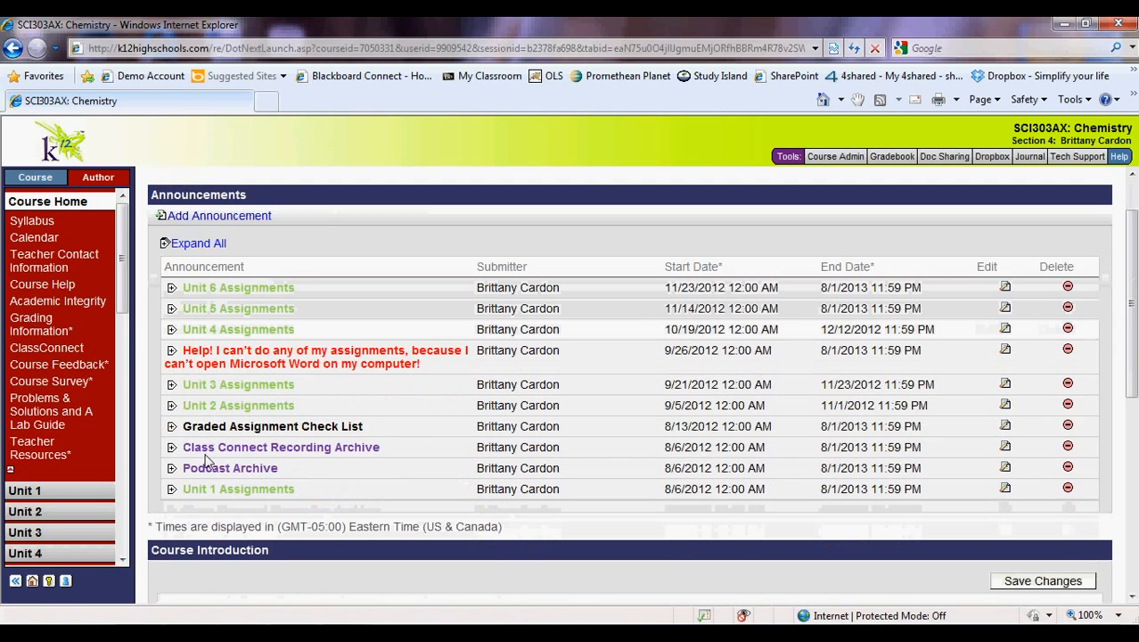
click(187, 447)
scroll(563, 437, down, 3)
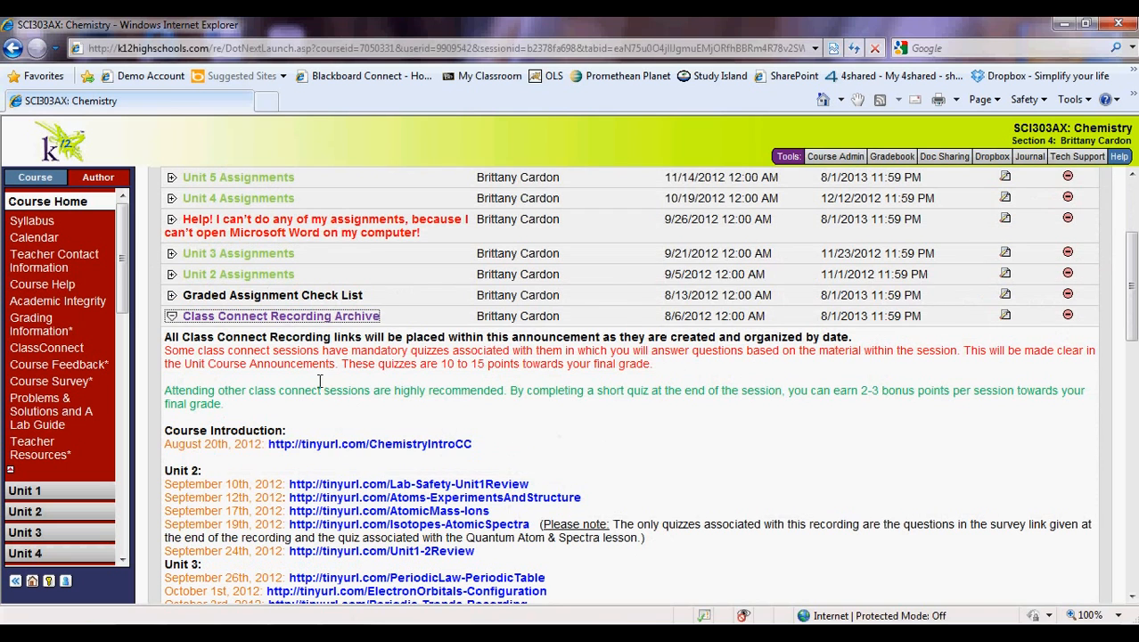
scroll(427, 409, down, 1)
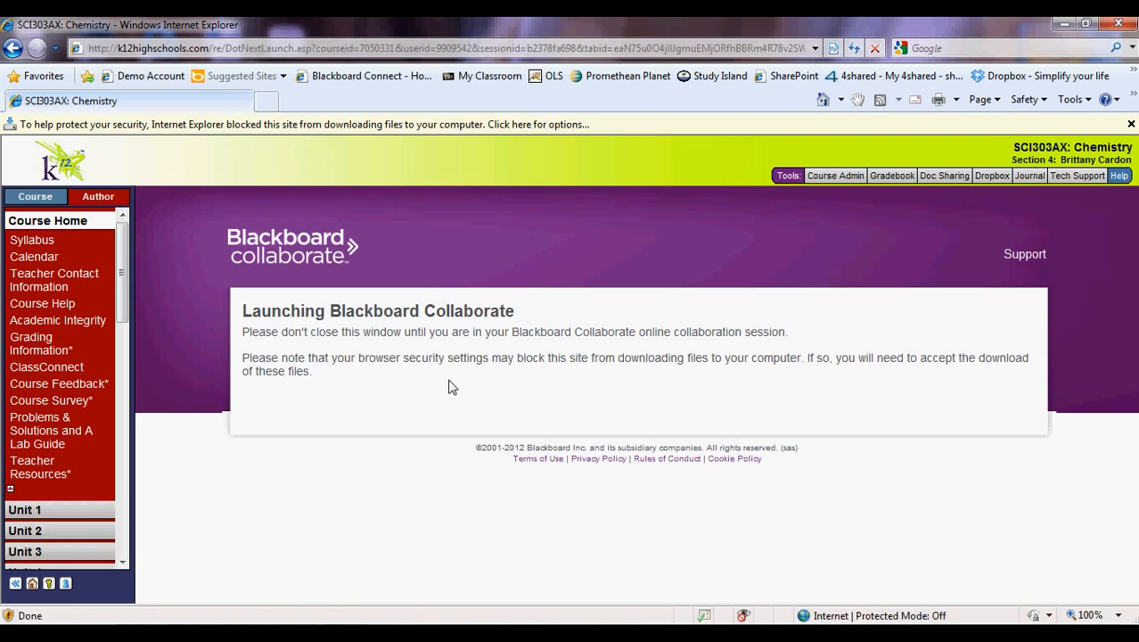
click(436, 122)
click(460, 133)
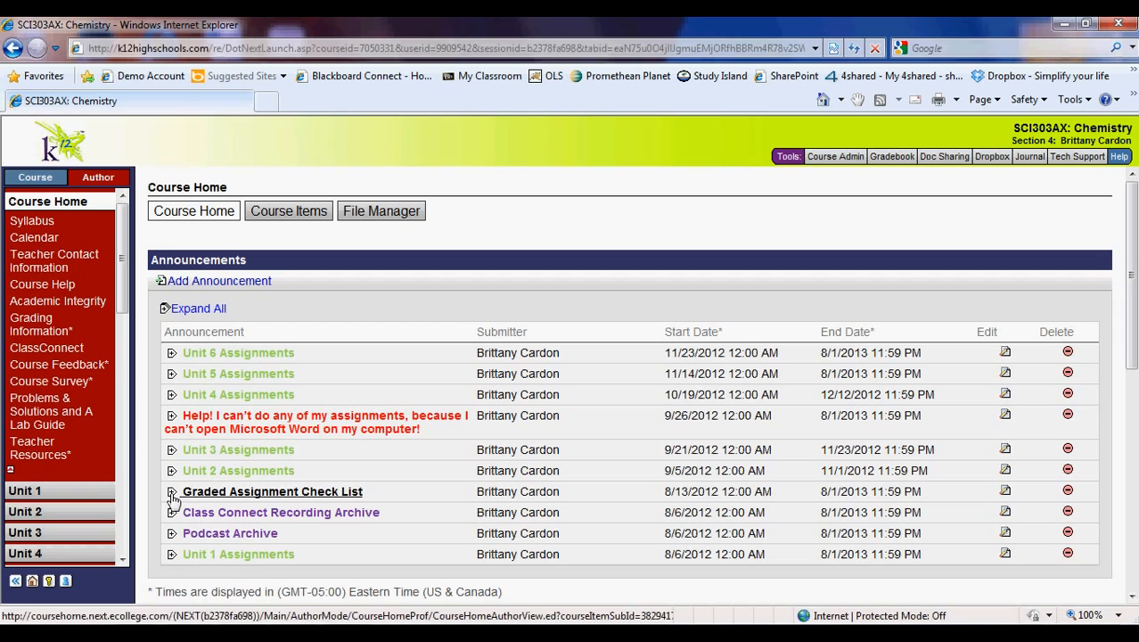
Open the Class Connect Recording Archive announcement for editing and go to its Unit 2 recording links.
click(1005, 492)
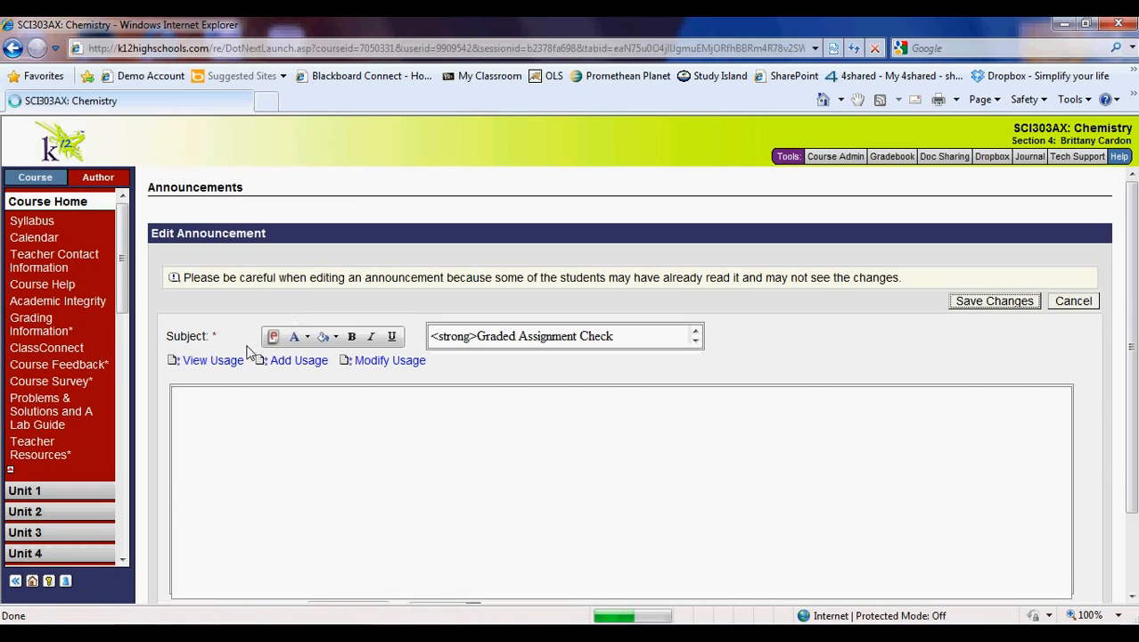
click(76, 220)
scroll(860, 446, down, 2)
click(1005, 423)
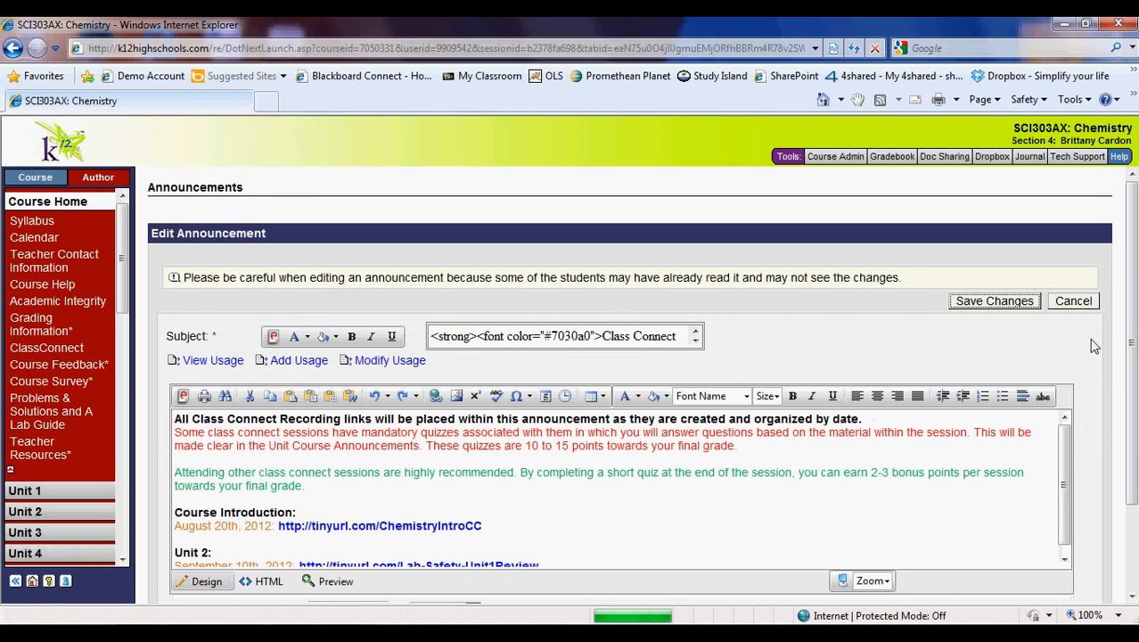
drag(1132, 313, 1133, 396)
drag(1068, 331, 1067, 350)
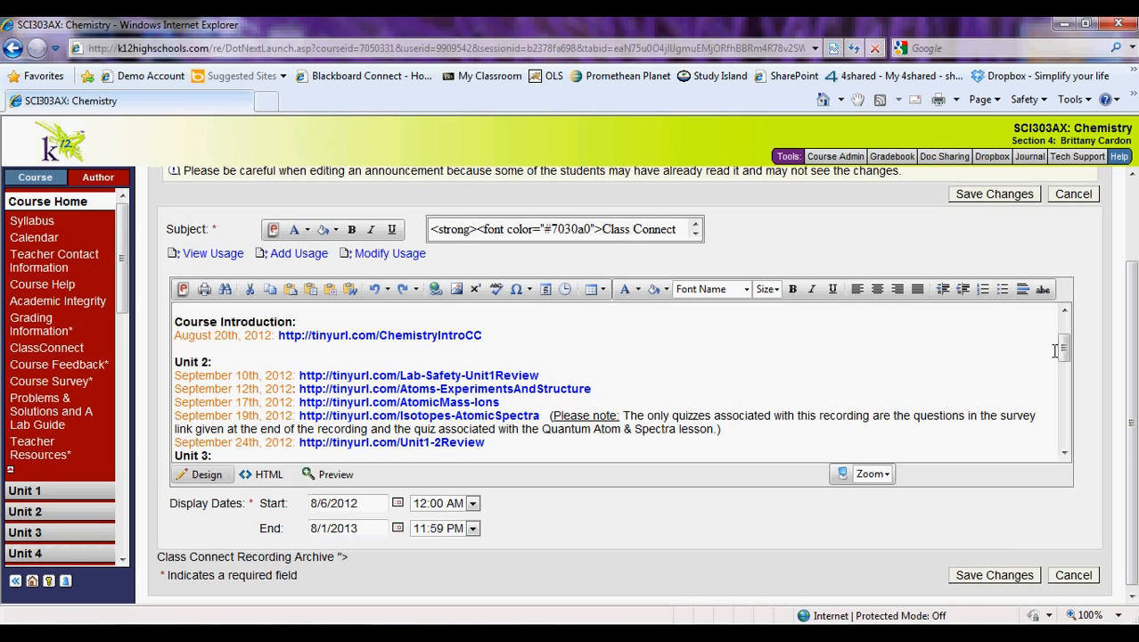
right_click(427, 331)
click(393, 397)
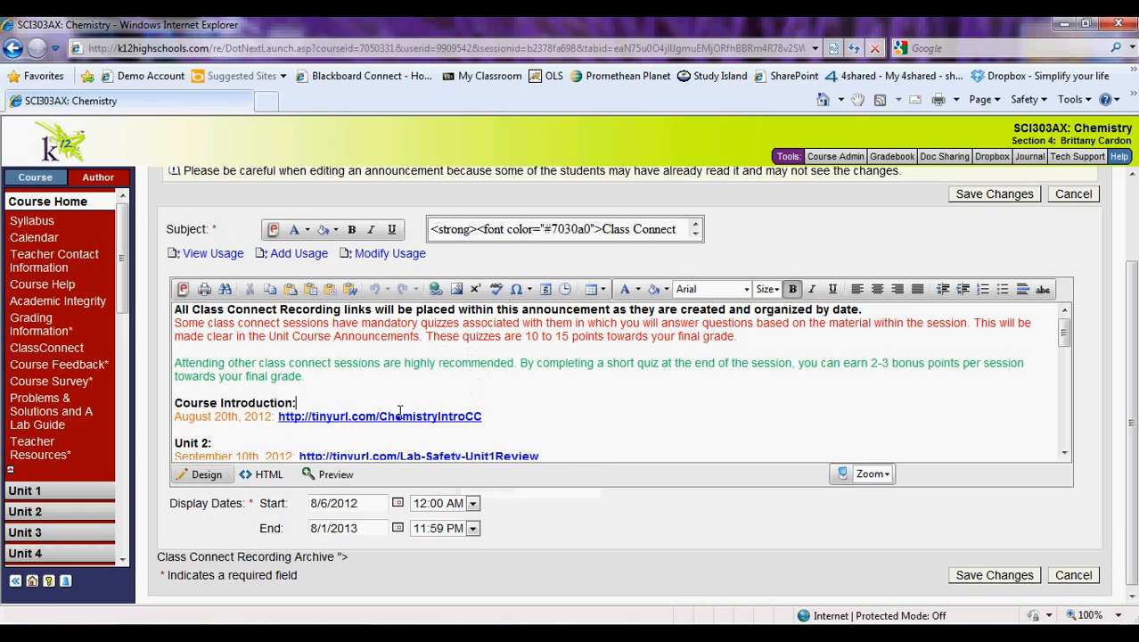
right_click(395, 416)
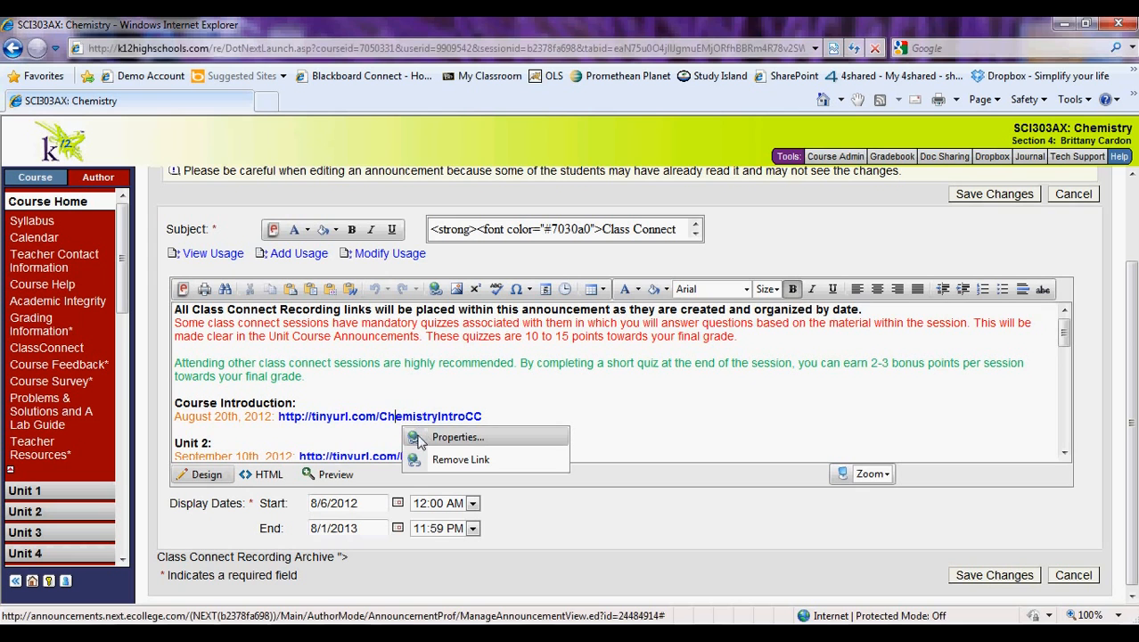
click(454, 437)
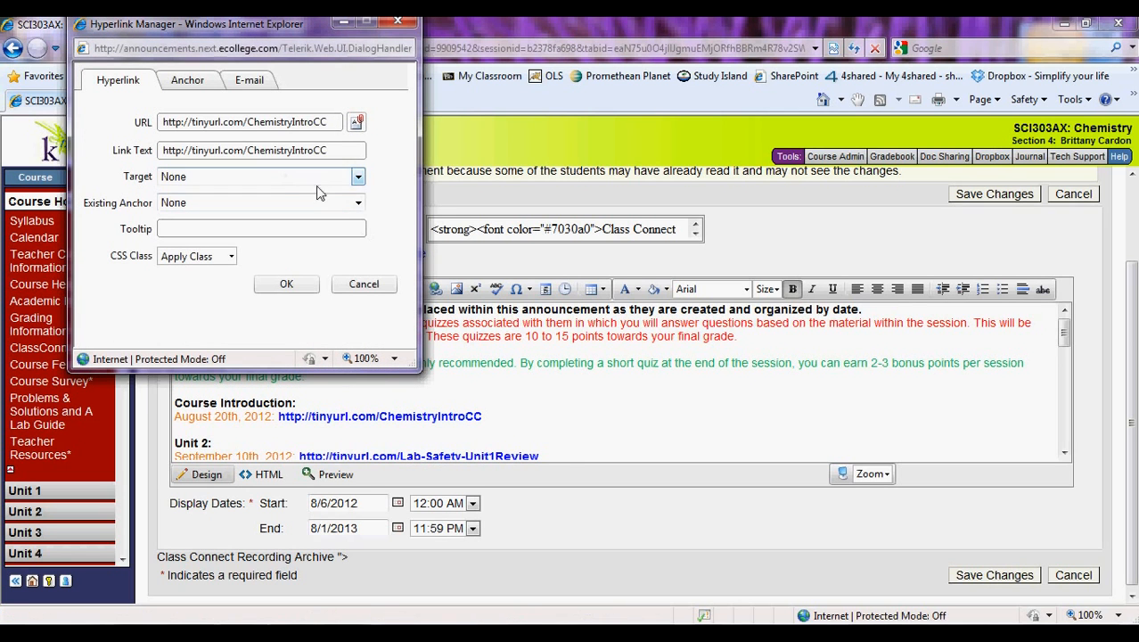
click(306, 175)
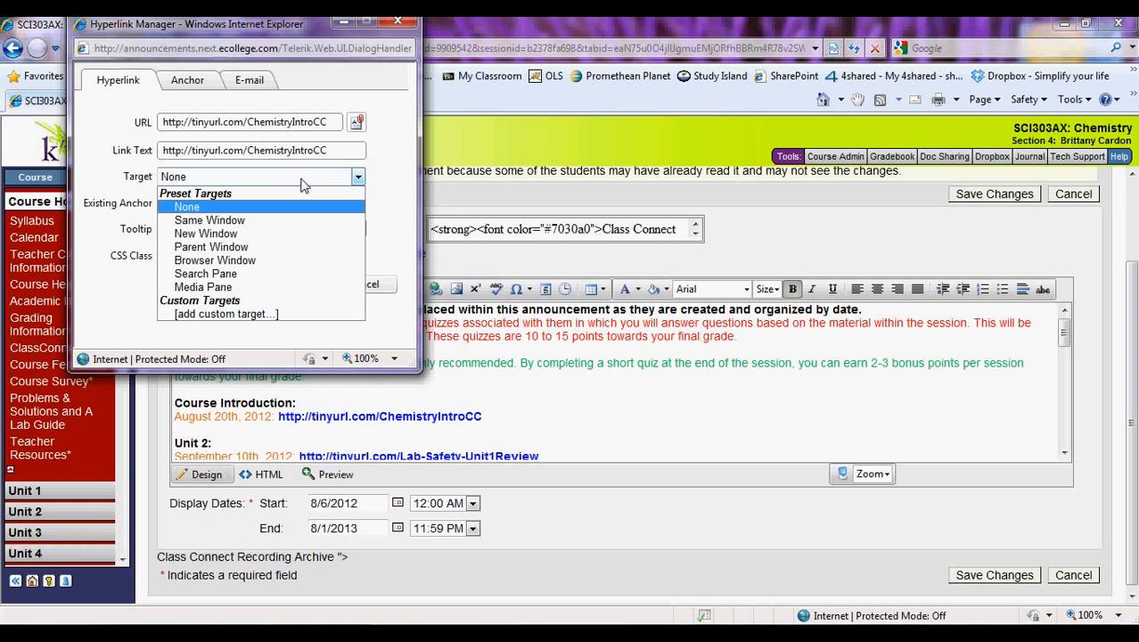
click(227, 234)
click(284, 285)
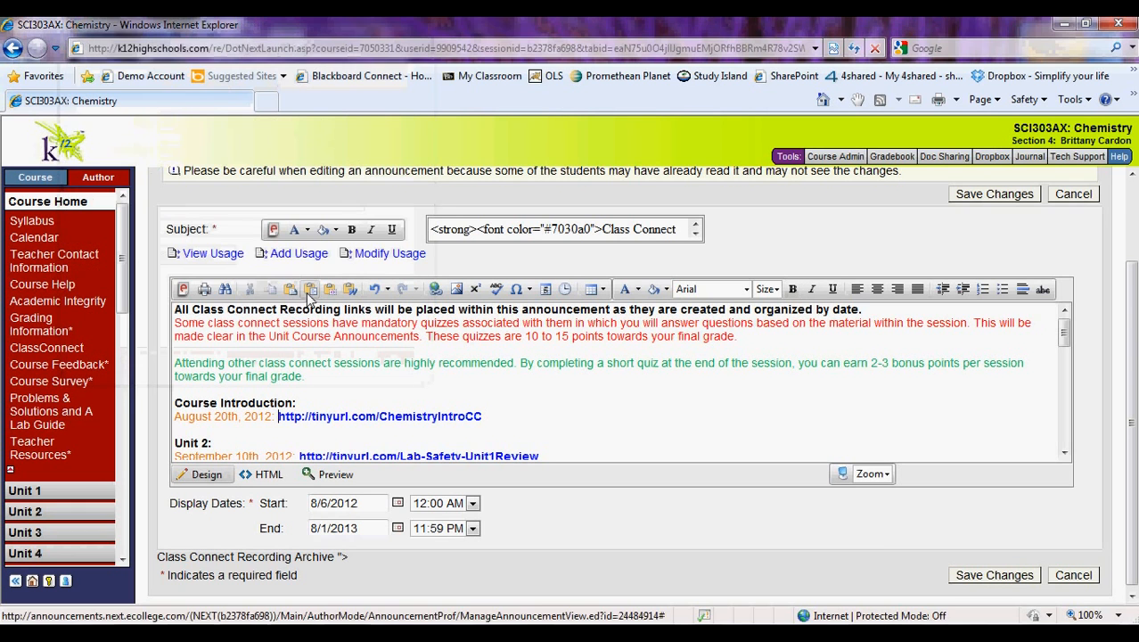
scroll(1124, 395, down, 1)
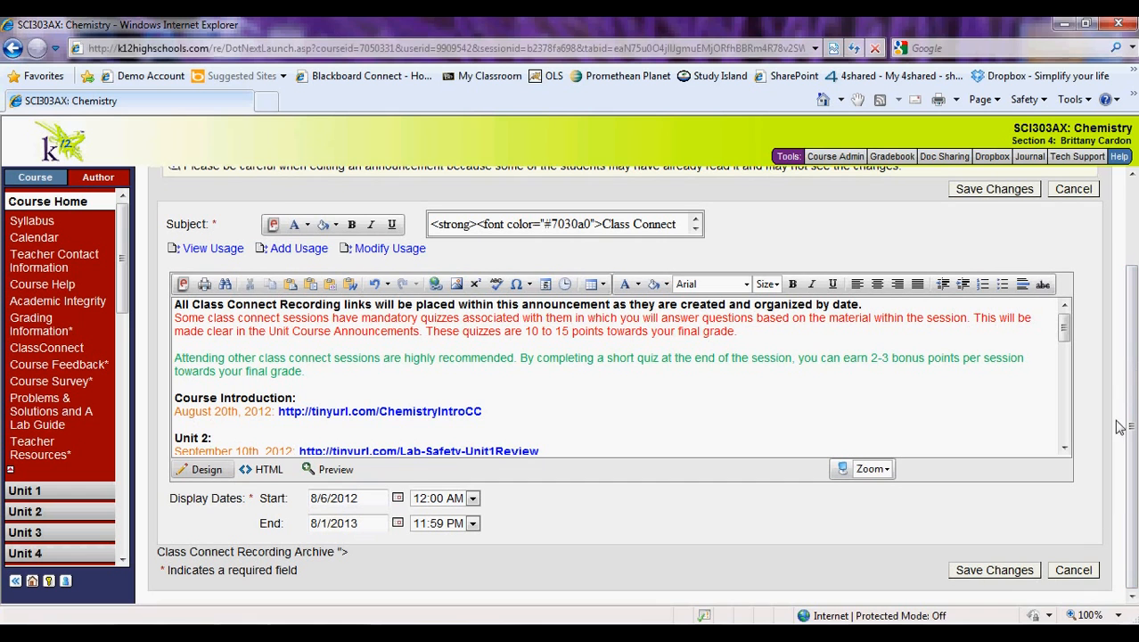
click(1004, 573)
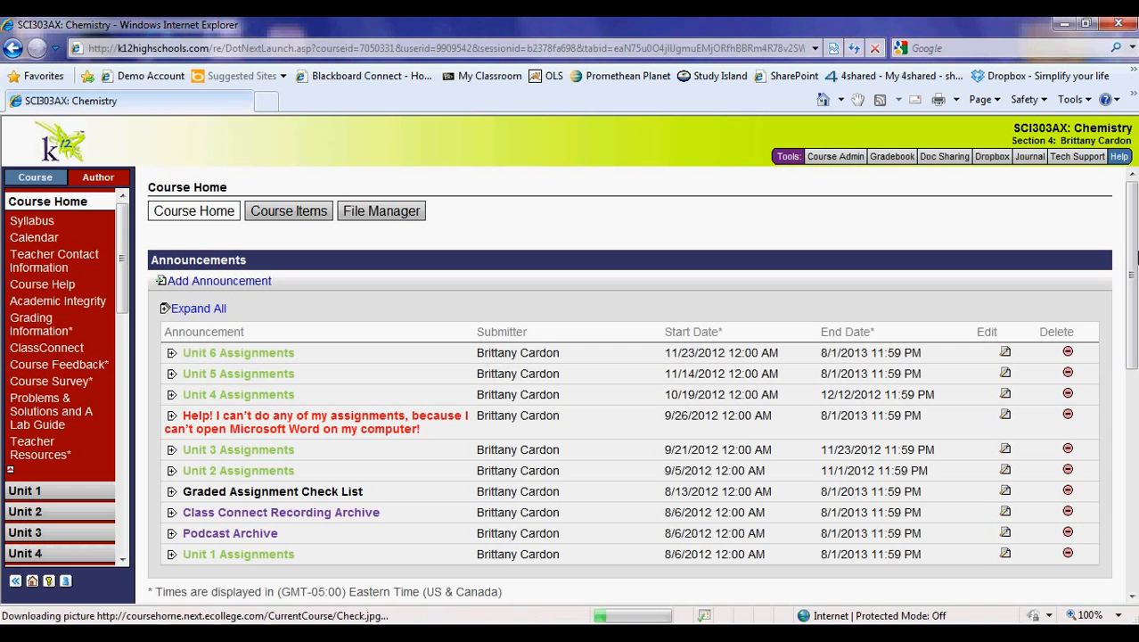
Expand the Class Connect Recording Archive announcement, test the Course Introduction recording link and allow the blocked file download.
drag(1131, 239, 1109, 291)
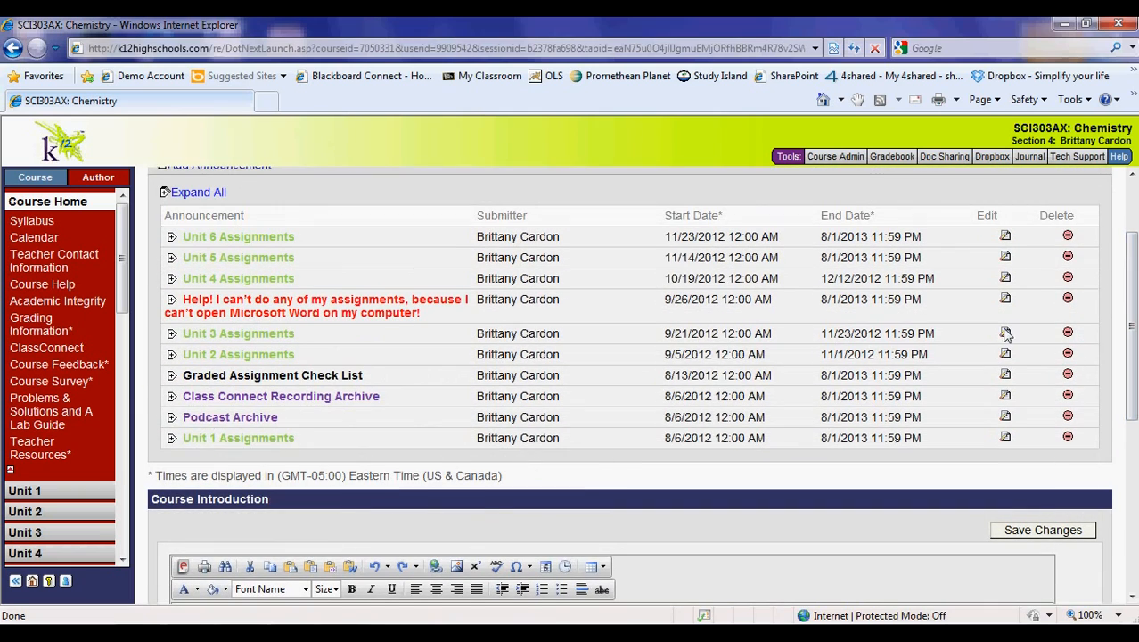
click(171, 398)
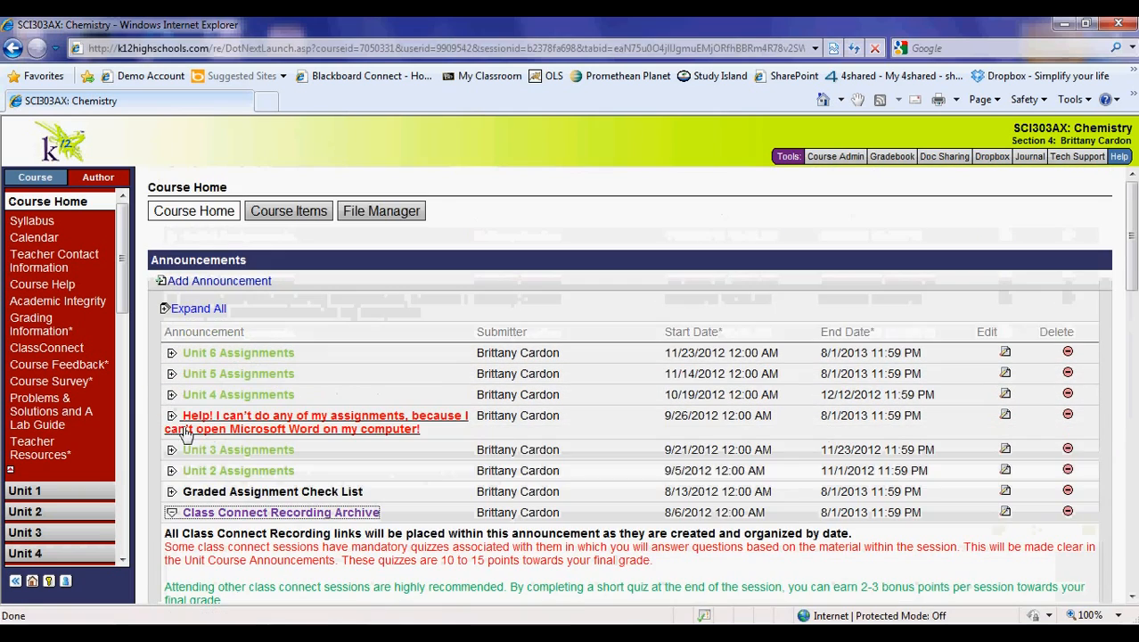
scroll(712, 411, down, 4)
scroll(535, 374, up, 1)
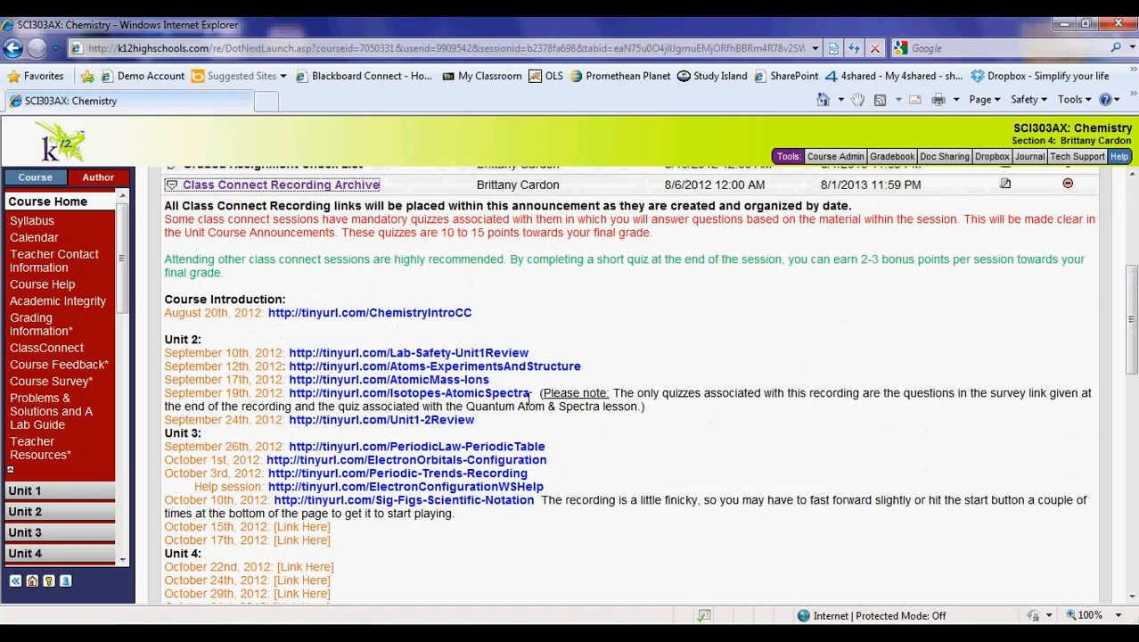
click(392, 319)
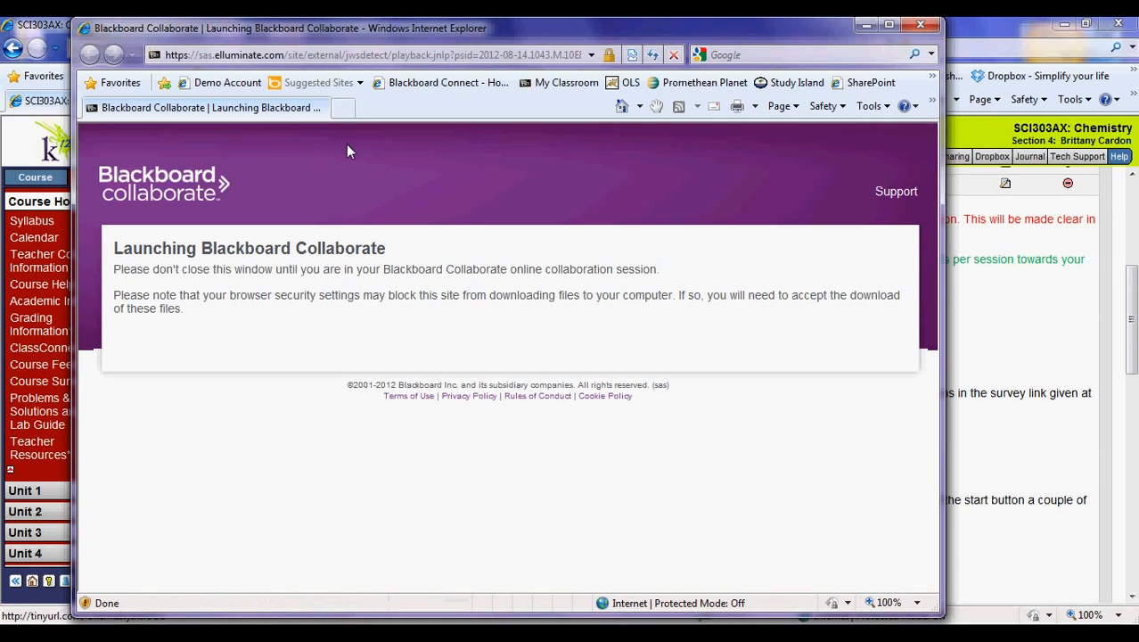
click(352, 134)
click(392, 145)
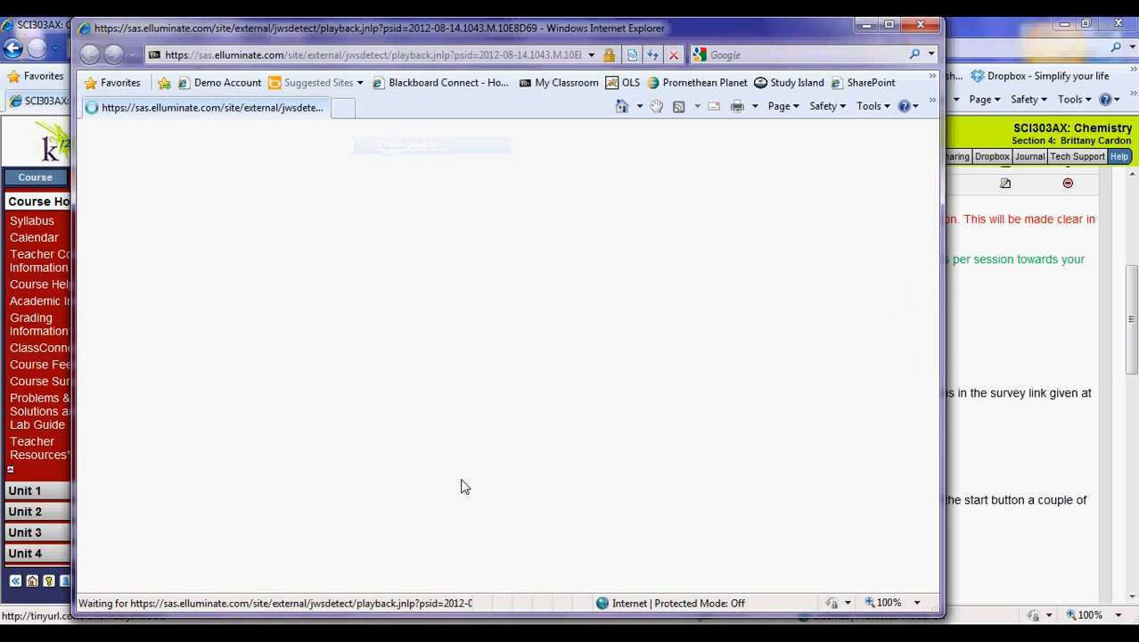